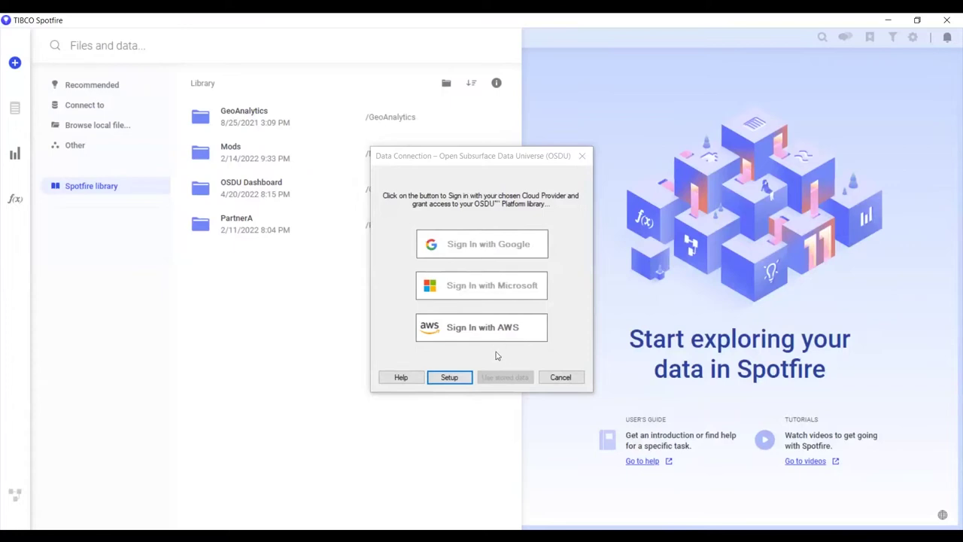
Step: Review the AWS authentication details of the OSDU data connection without changing them, and sign in with AWS
left_click(457, 379)
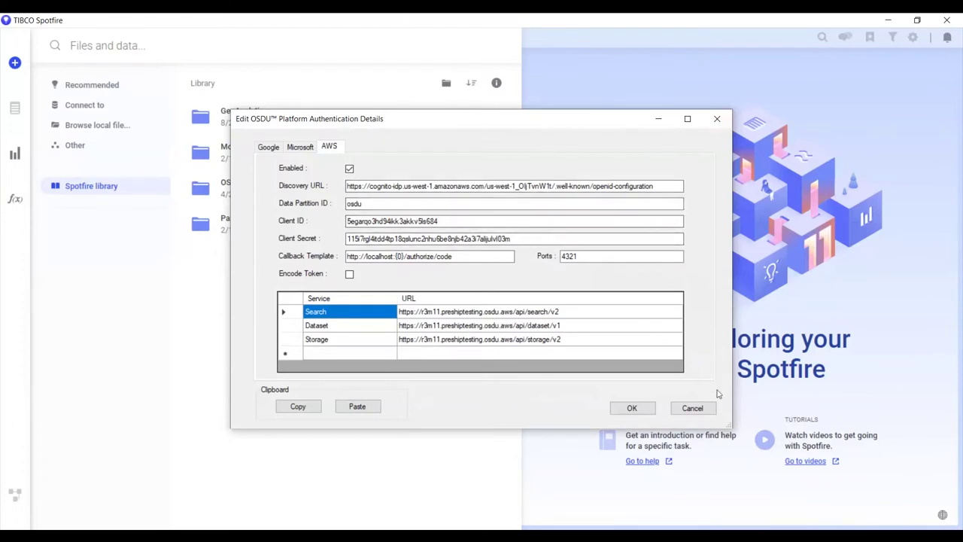
left_click(692, 408)
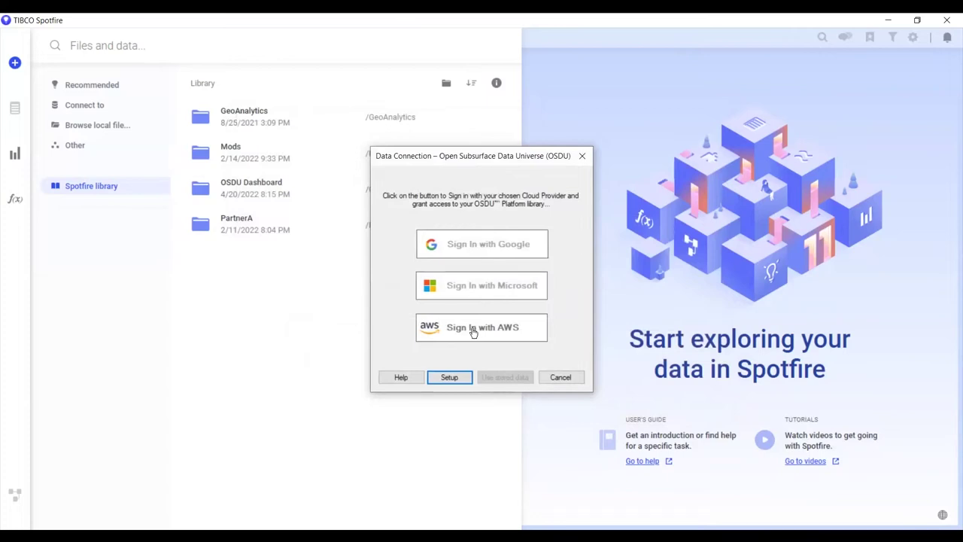
left_click(474, 332)
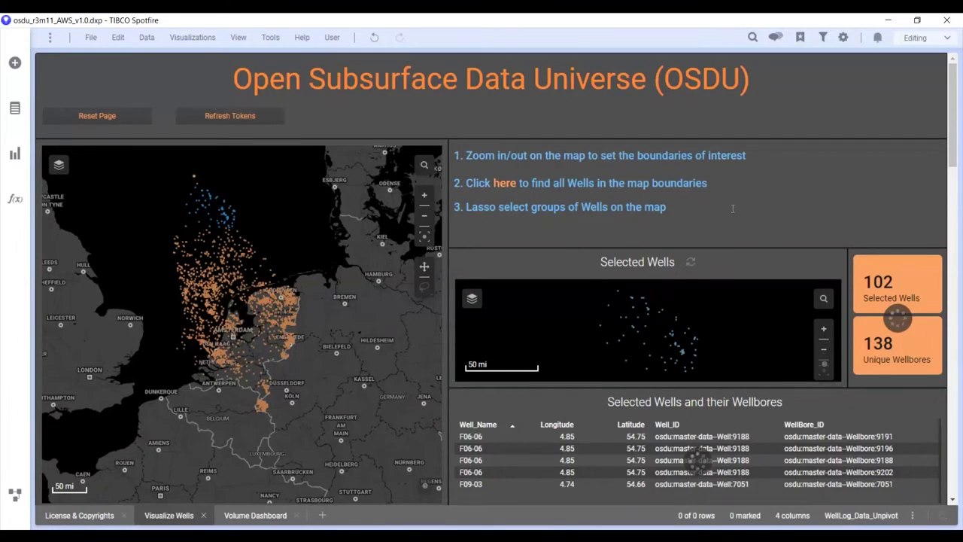
Step: Open the script of the Get_LAS_Files data function for editing and read through its Python code
left_click(146, 38)
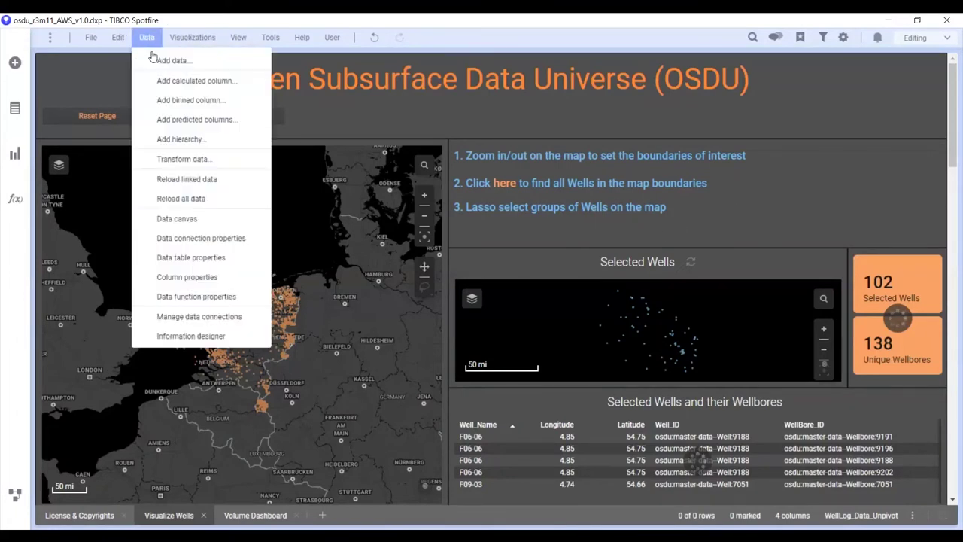
left_click(198, 300)
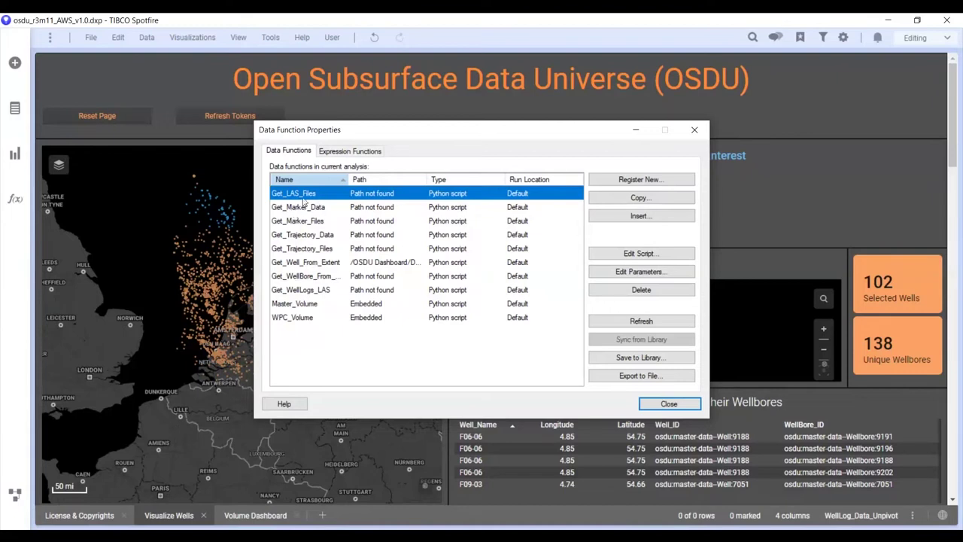
left_click(651, 256)
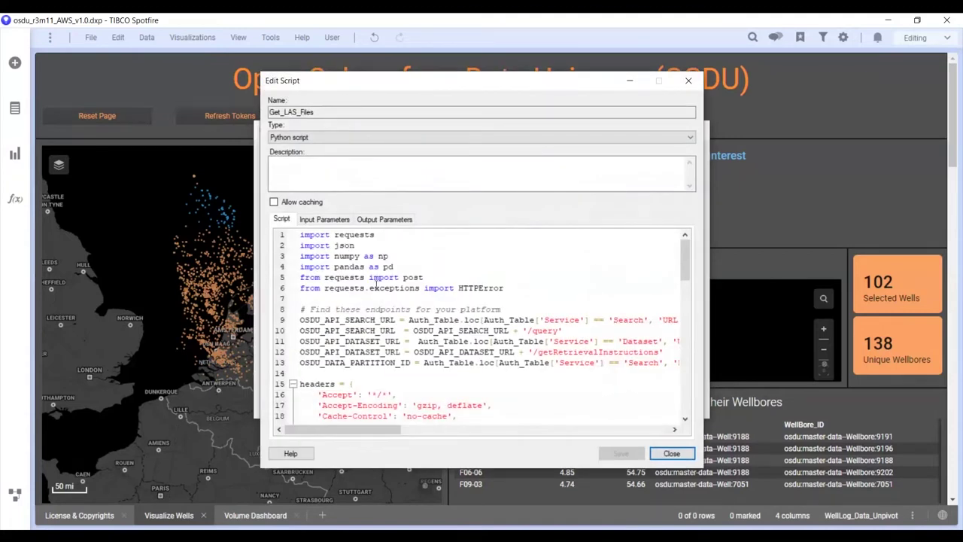
scroll(376, 286, "down", 20)
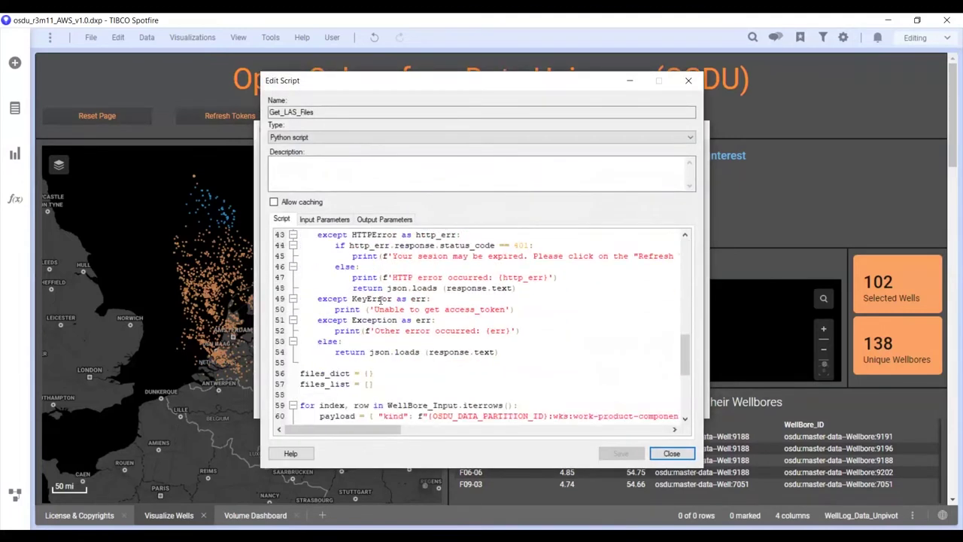
Step: Examine the input and output parameters of the Get_LAS_Files script, and close the script and data function properties
left_click(319, 221)
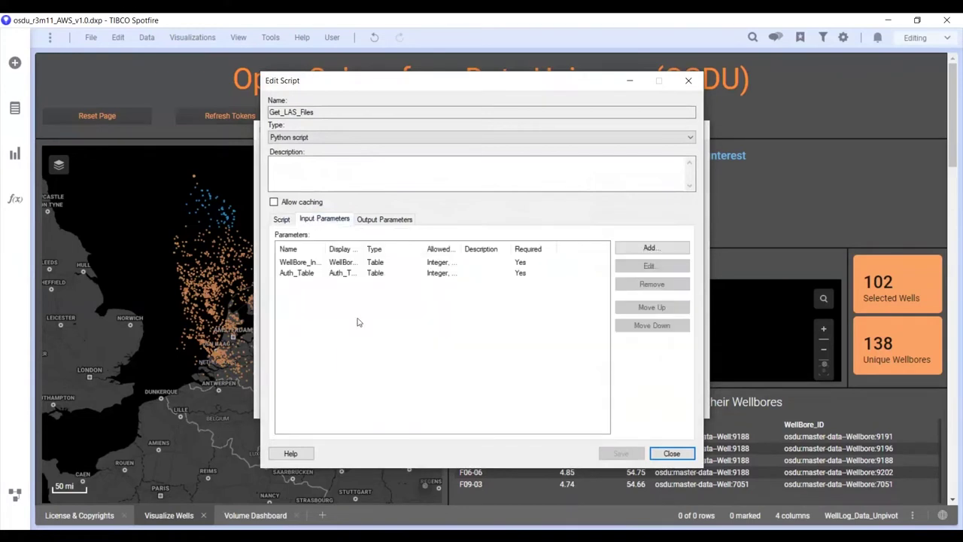
double_click(327, 249)
left_click_drag(368, 252, 368, 252)
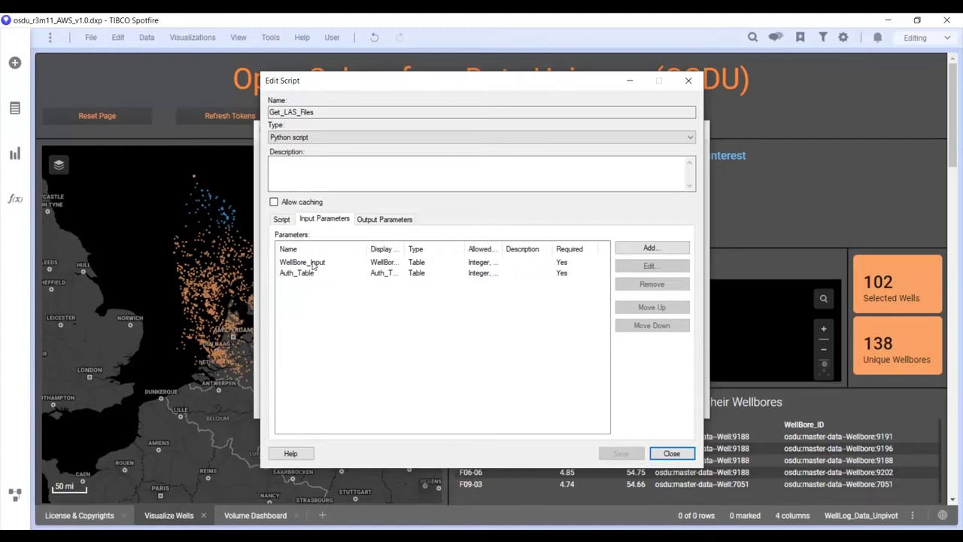
left_click(387, 223)
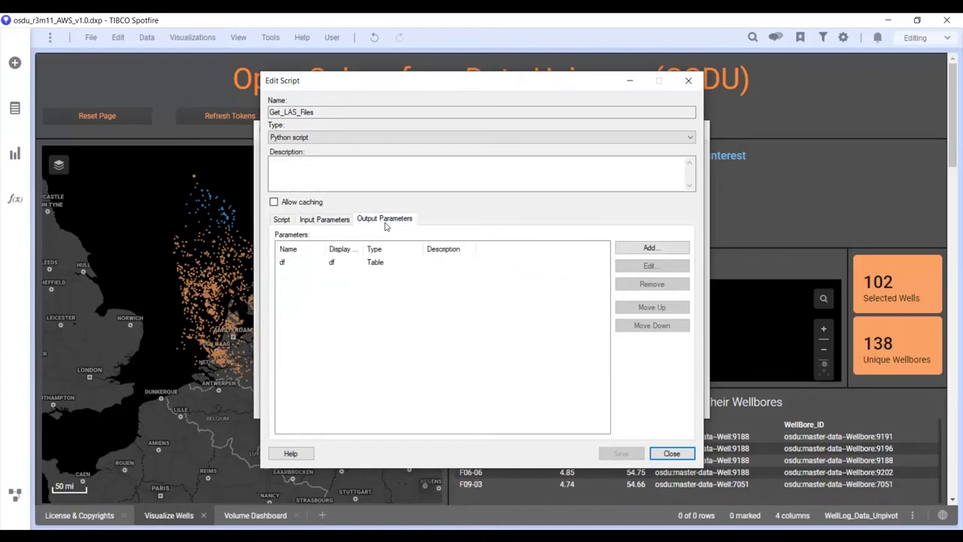
left_click(282, 219)
left_click(376, 220)
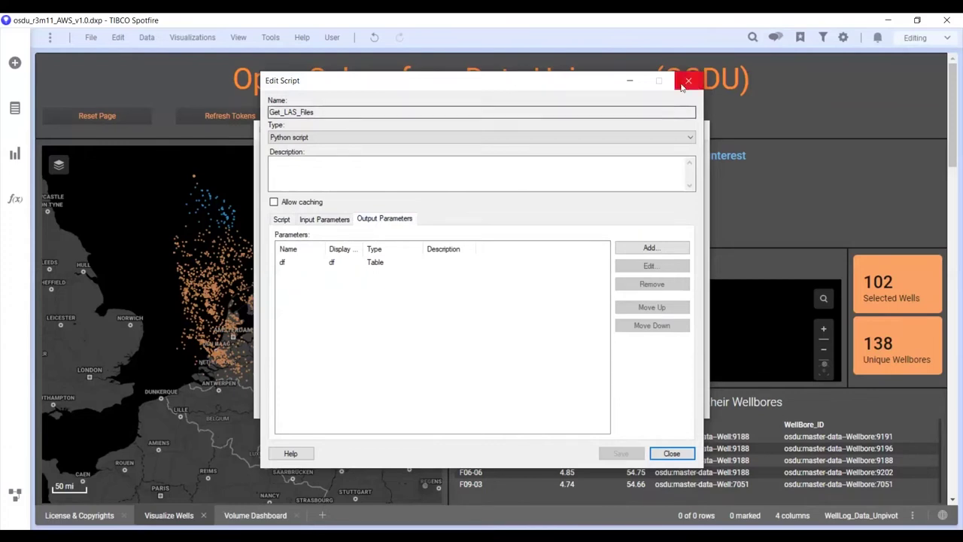
key("Escape")
left_click(697, 128)
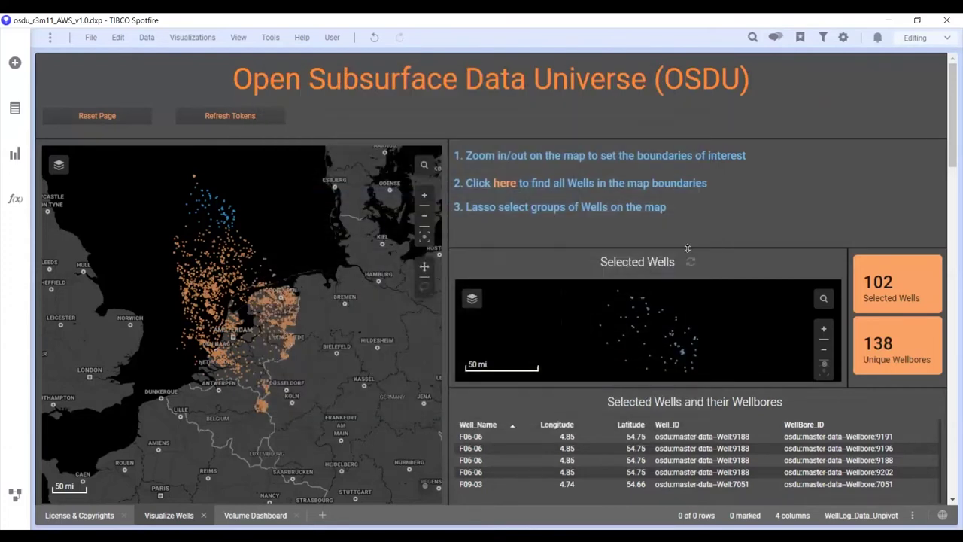
Step: Add a new page to the analysis with a table visualization on it
left_click(321, 517)
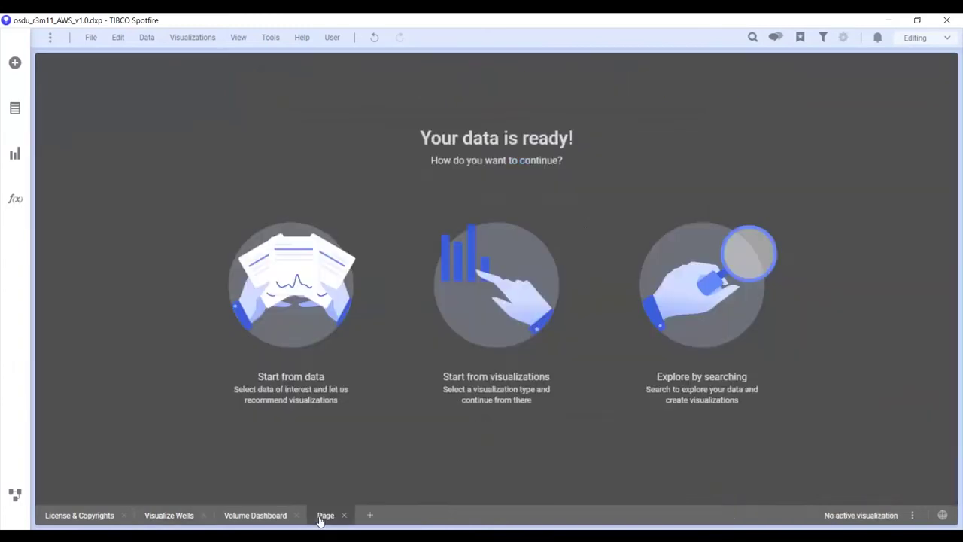
left_click(13, 154)
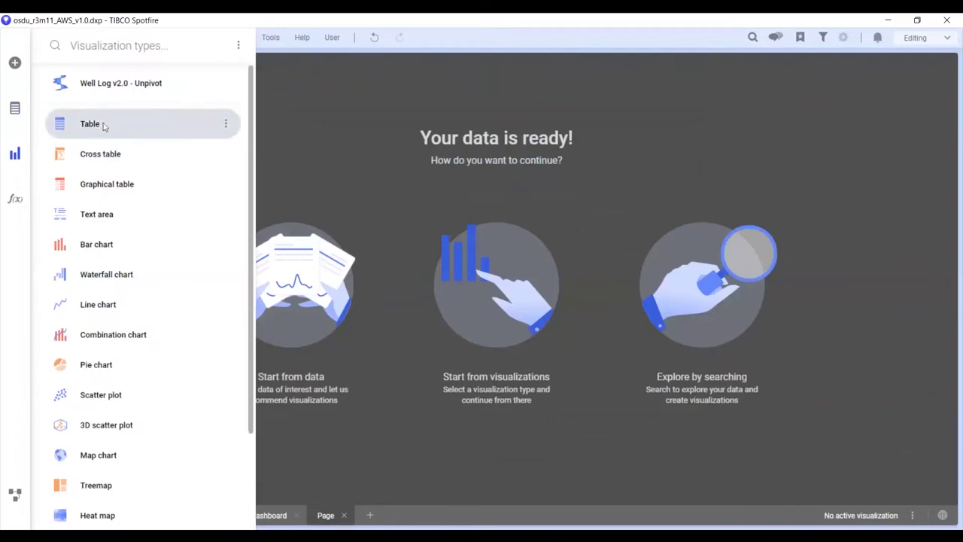
left_click(101, 125)
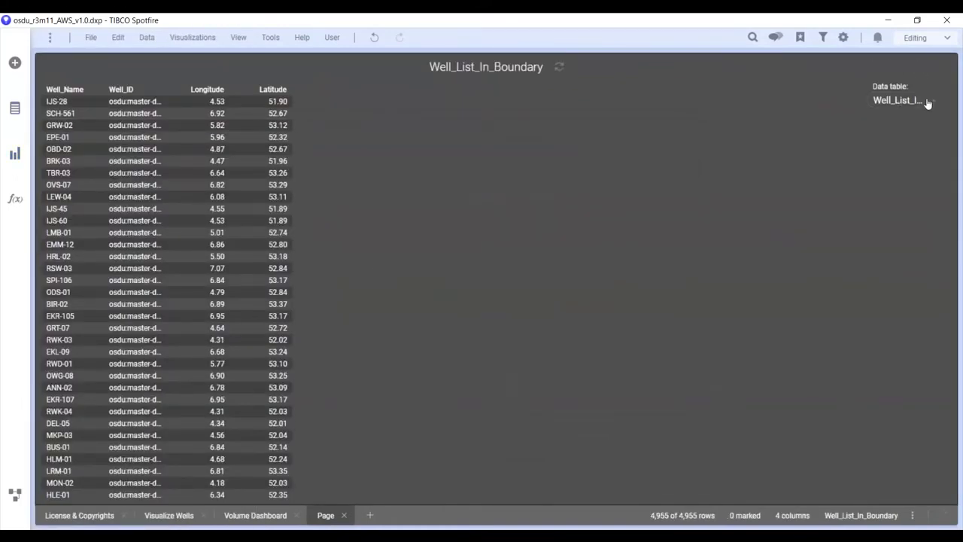
Step: Show the OSDU Authentication data table with a widened URL column for inspection, and delete the temporary page
left_click(926, 102)
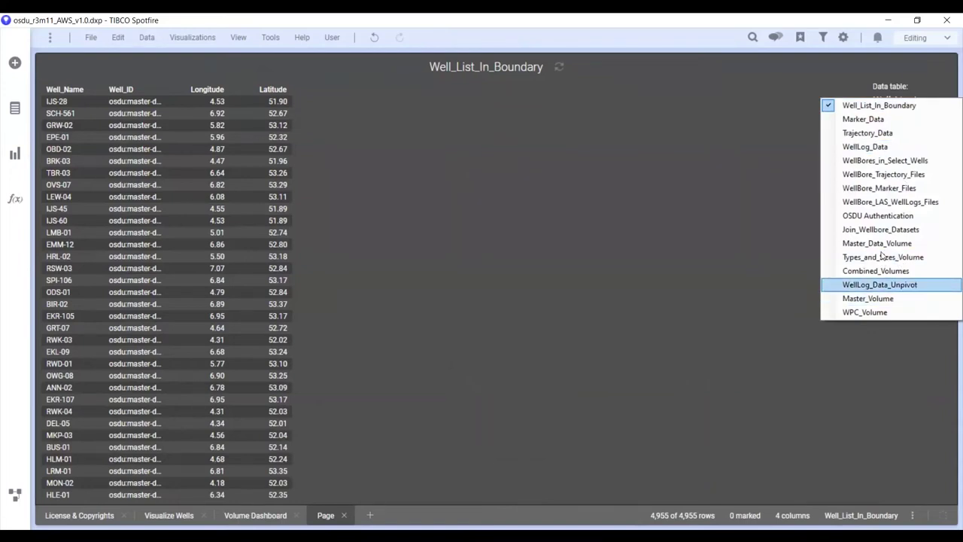
left_click(877, 216)
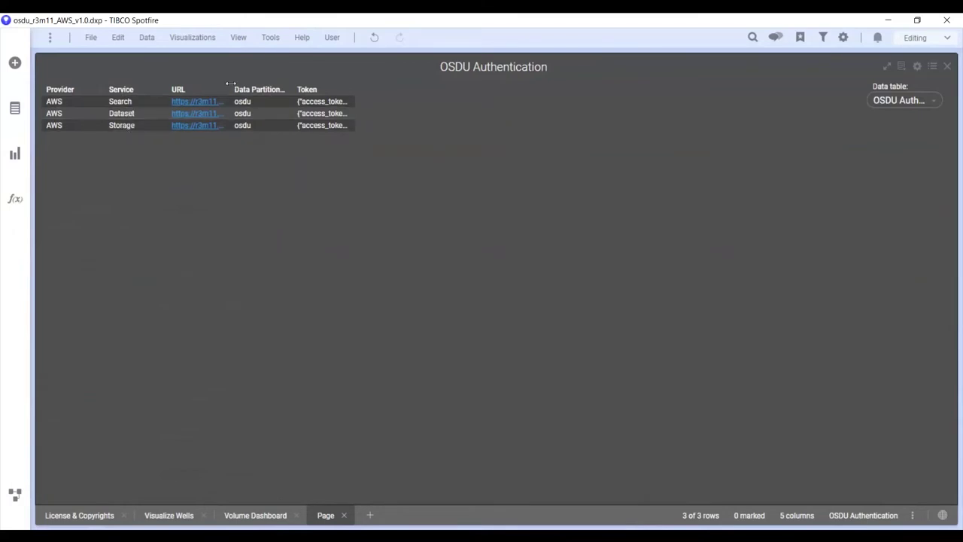
left_click_drag(228, 89, 322, 92)
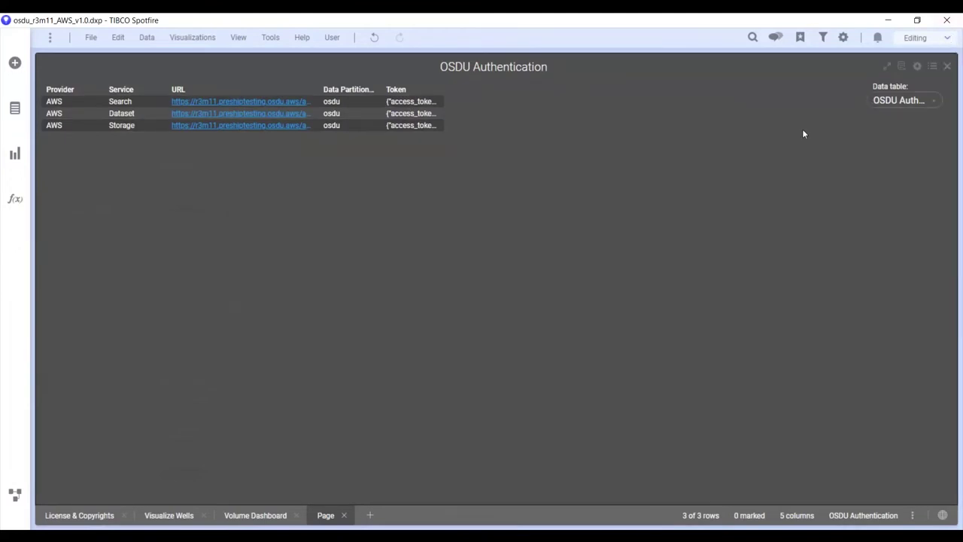
left_click(345, 516)
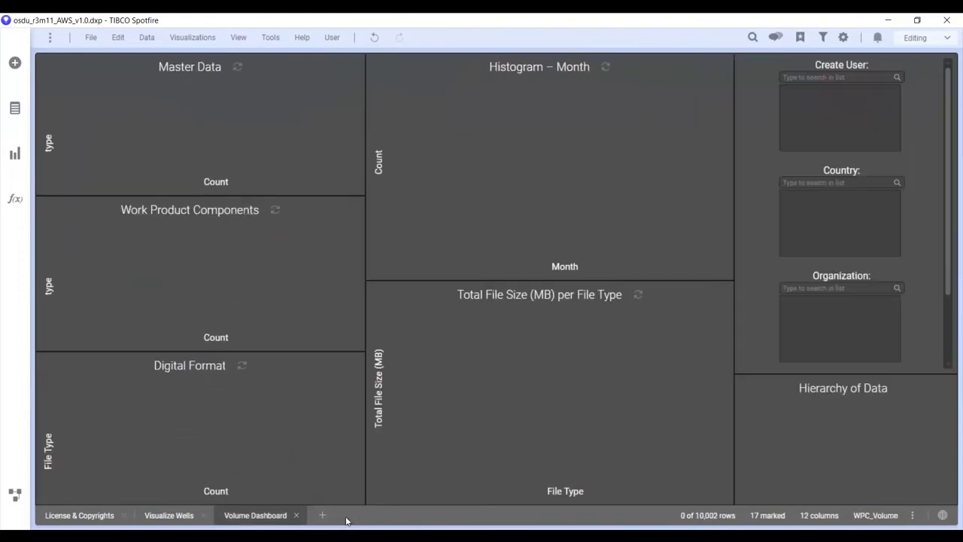
Step: On the Visualize Wells page, set the map boundaries of interest and find all wells within them
left_click(170, 516)
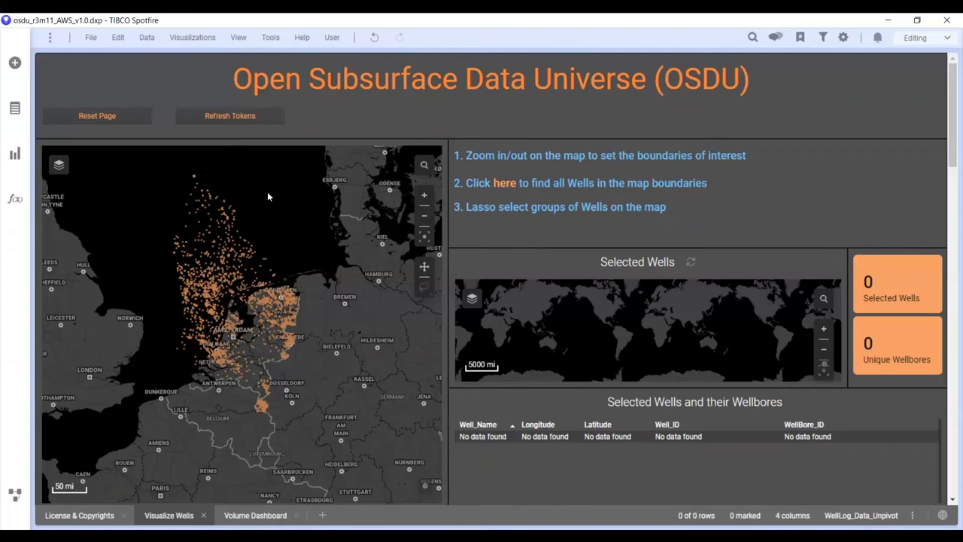
left_click(424, 197)
left_click(424, 215)
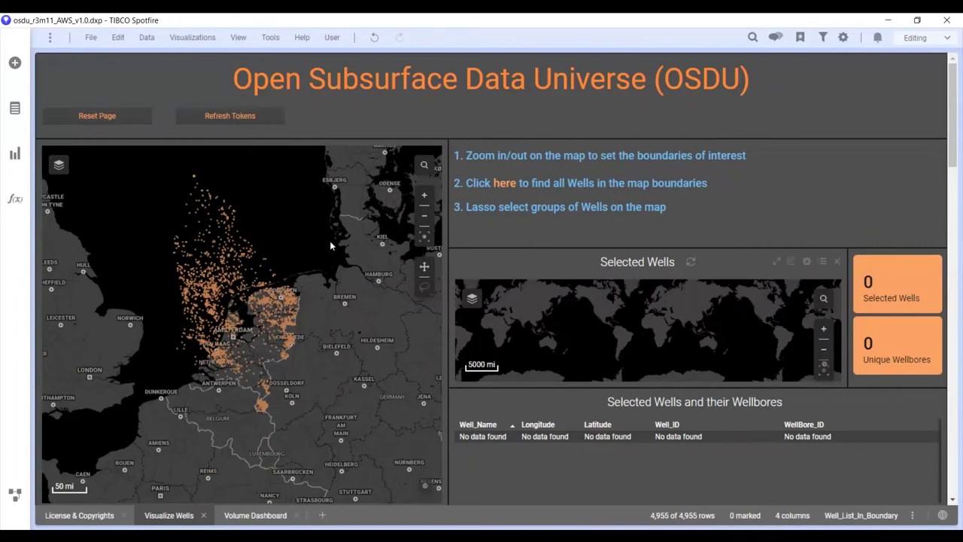
left_click(503, 186)
Step: Lasso-select the northernmost group of wells on the map and get their trajectory, marker and well log files
mouse_move(183, 211)
left_mouse_down()
mouse_move(218, 213)
mouse_move(229, 197)
mouse_move(218, 178)
mouse_move(193, 172)
left_mouse_up()
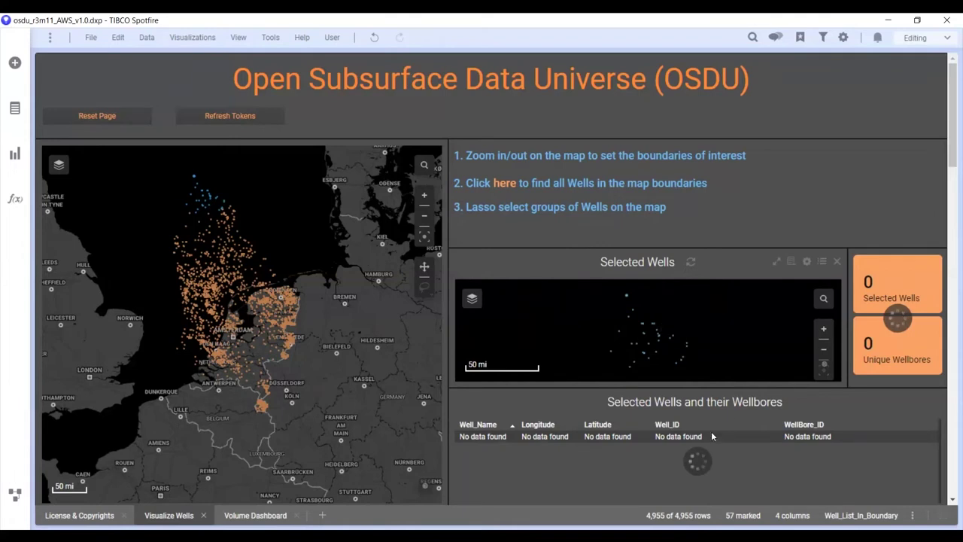
left_click_drag(952, 135, 952, 185)
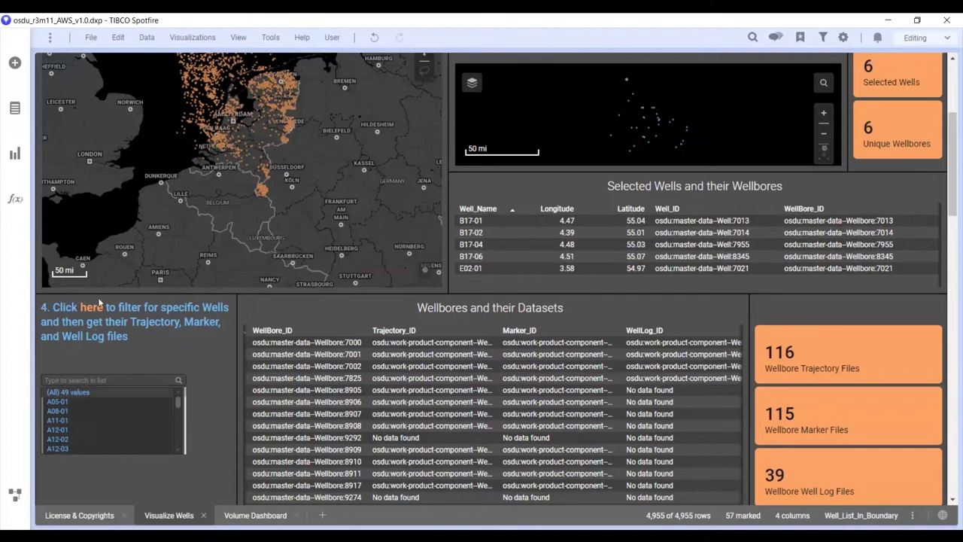
left_click(94, 310)
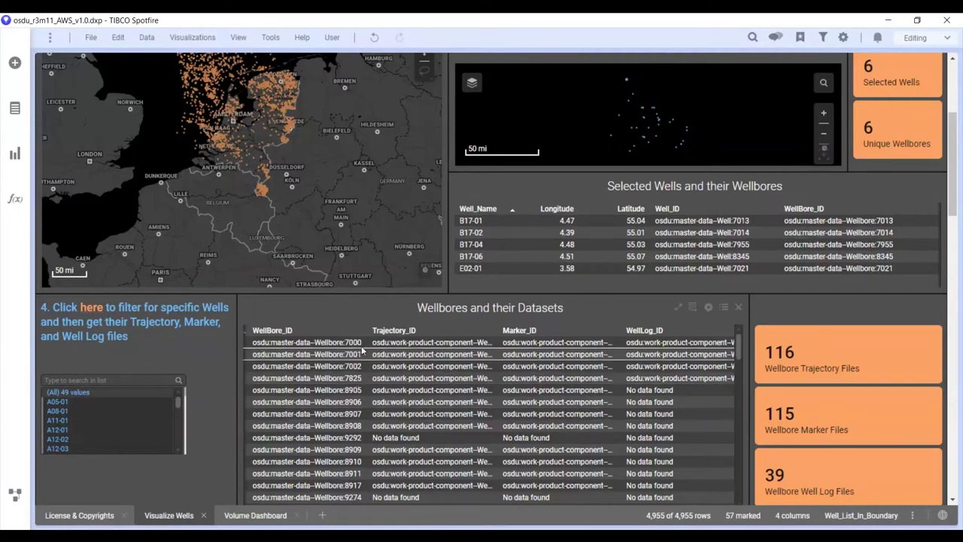
Step: Mark the row of wellbore 8917 in the Wellbores and their Datasets table
scroll(389, 374, "down", 5)
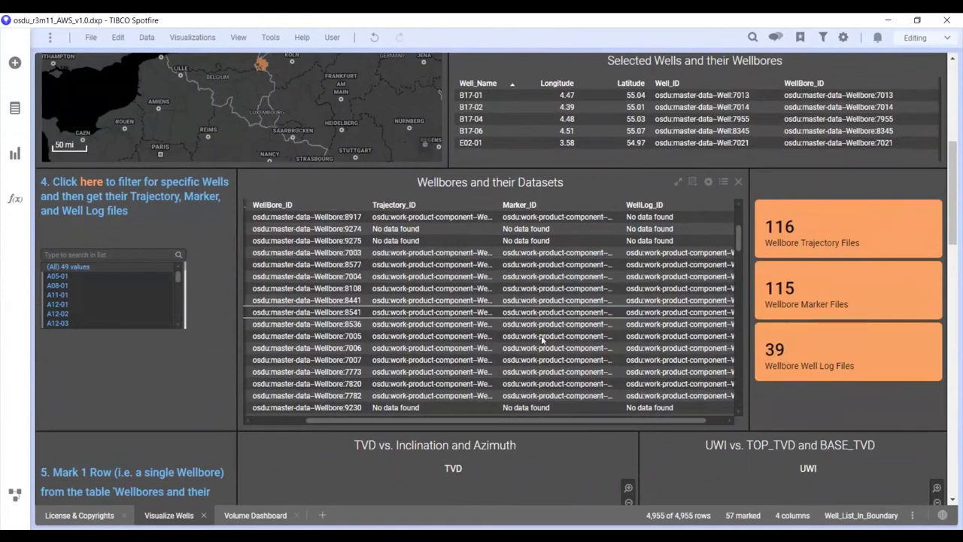
scroll(956, 152, "down", 3)
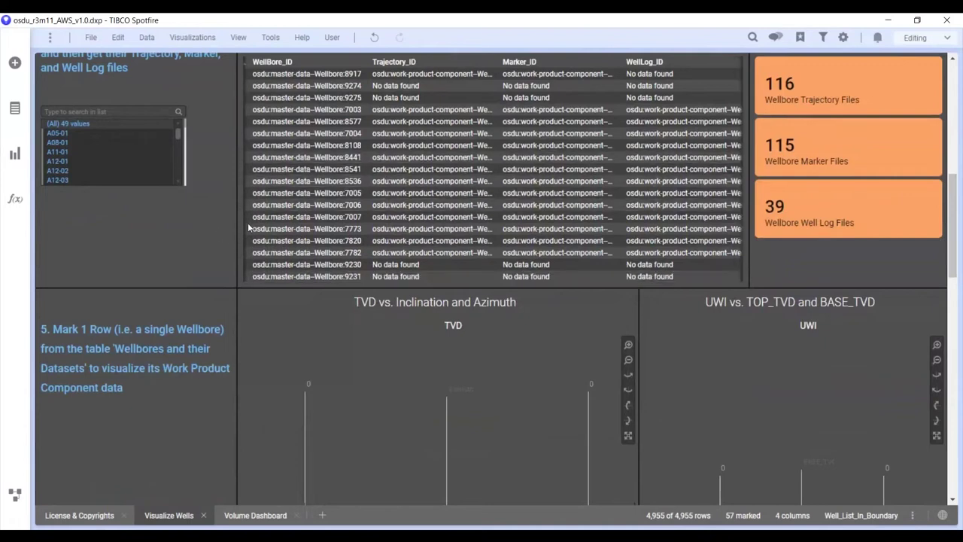
left_click(421, 75)
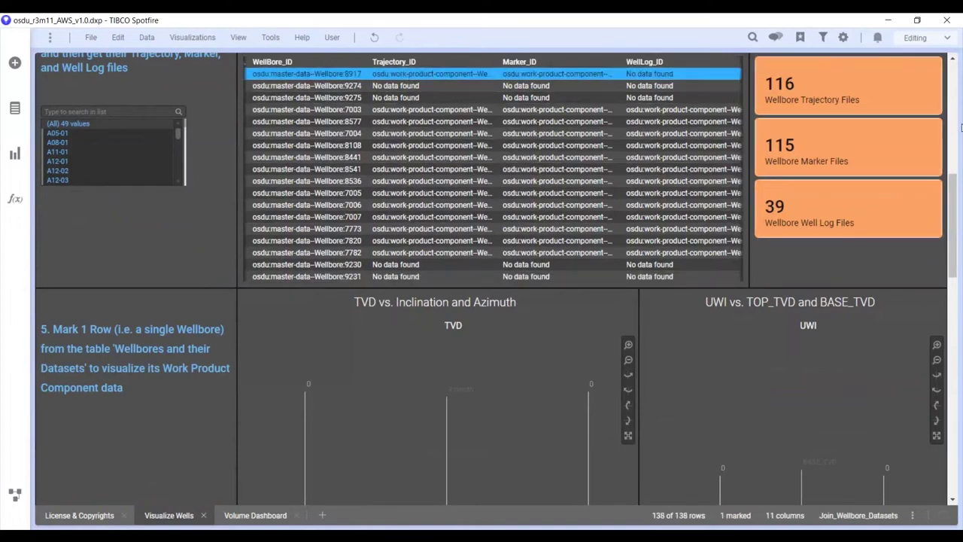
Step: Dismiss the error notification and examine the marked wellbore's 3D plots of TVD, inclination and azimuth and of TOP_TVD and BASE_TVD
scroll(950, 218, "down", 1)
scroll(949, 217, "down", 4)
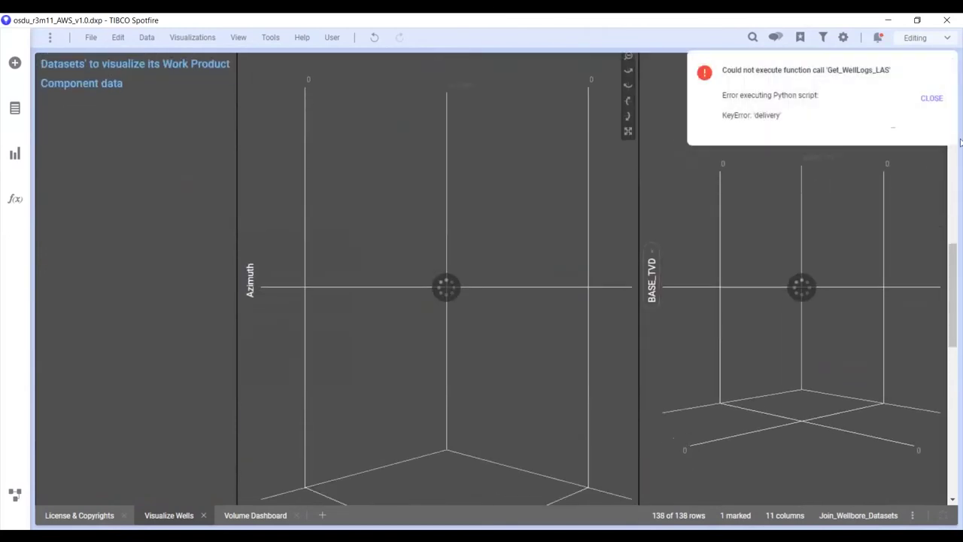
left_click(934, 98)
scroll(954, 248, "up", 1)
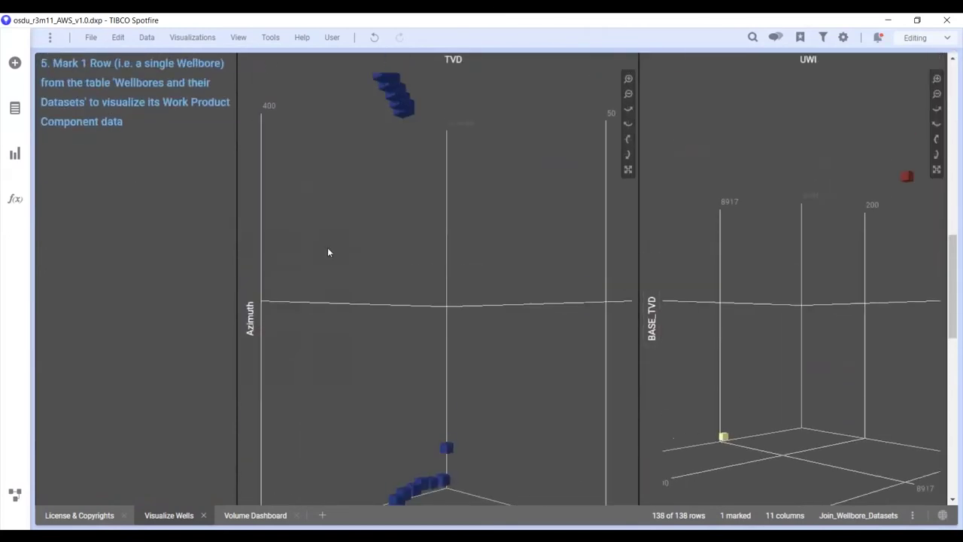
scroll(954, 248, "down", 2)
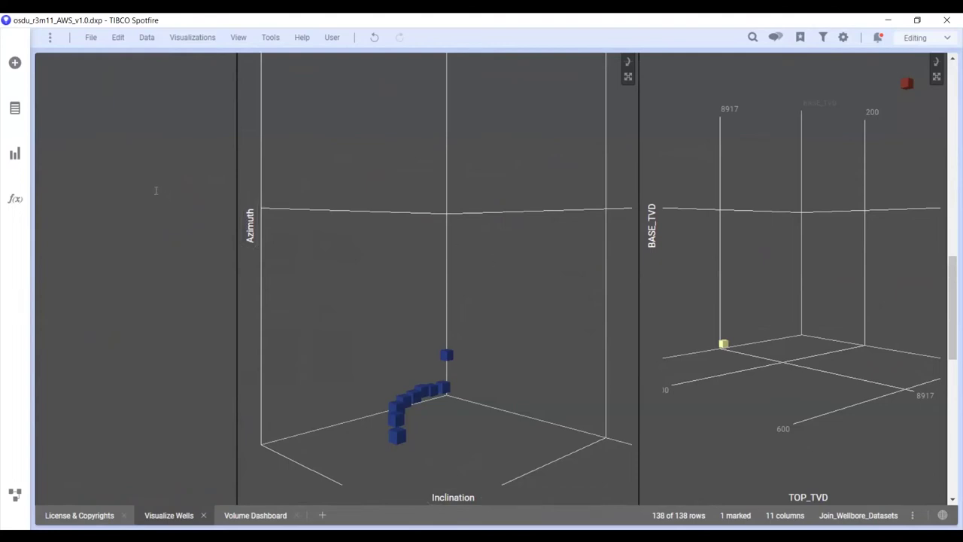
scroll(145, 195, "up", 2)
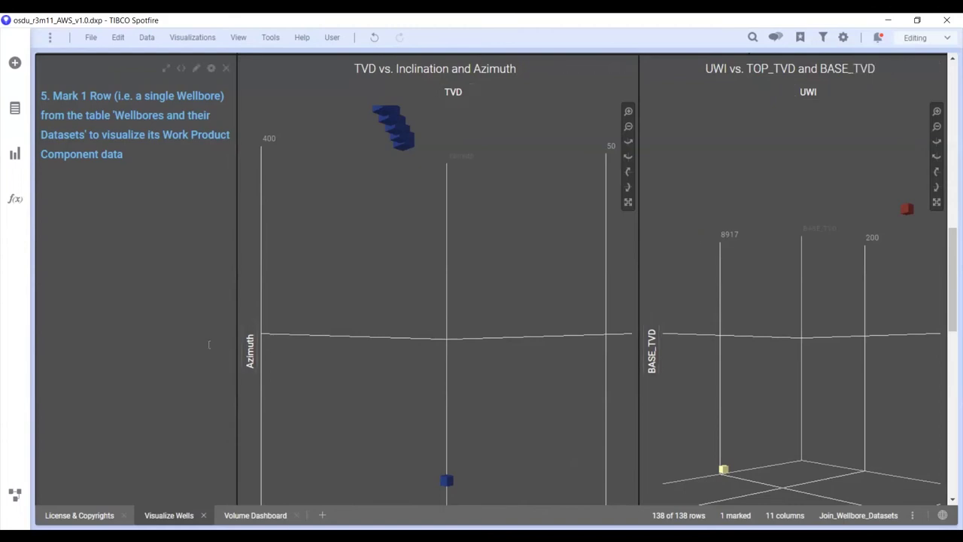
Step: On the Volume Dashboard page, try the admin account as Create User filter, clear it, and filter the country to Norway_Country
left_click(255, 515)
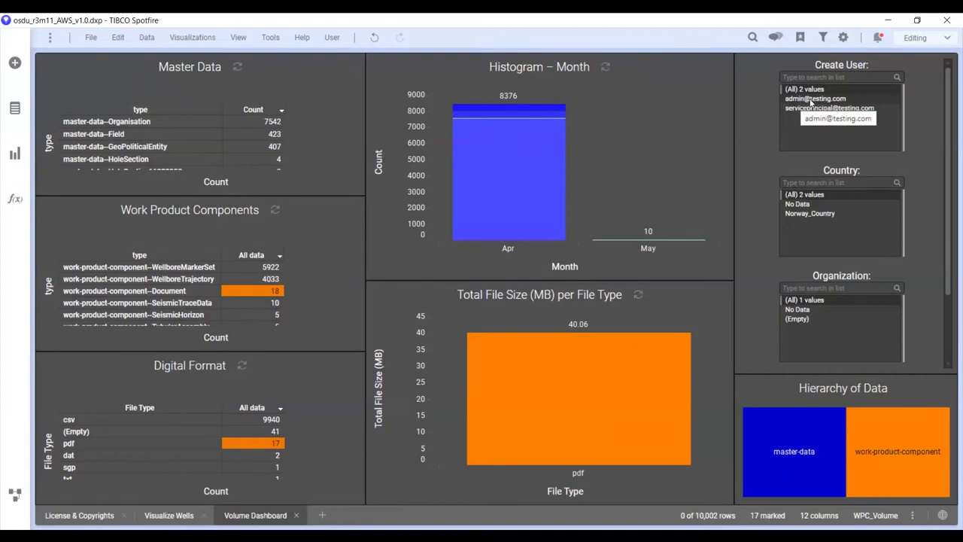
left_click(811, 100)
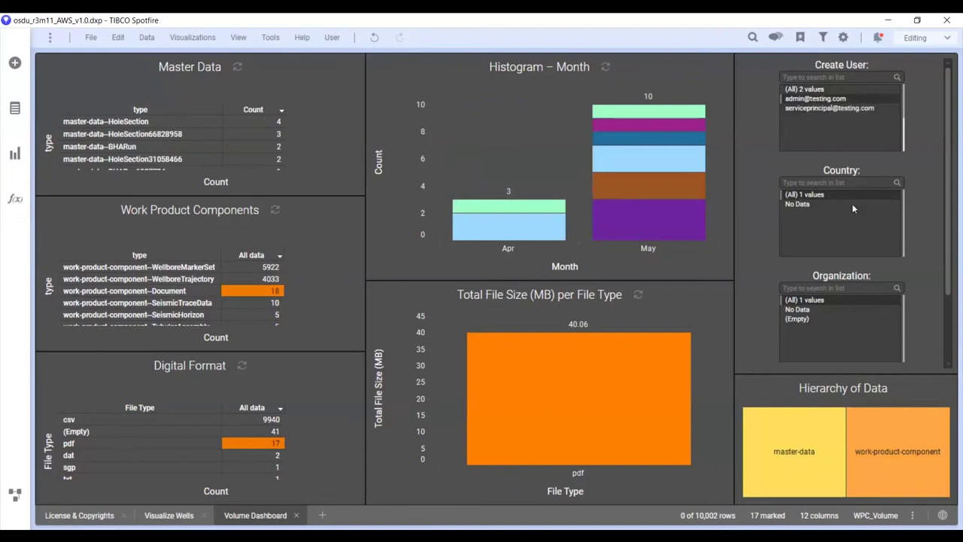
left_click(816, 97)
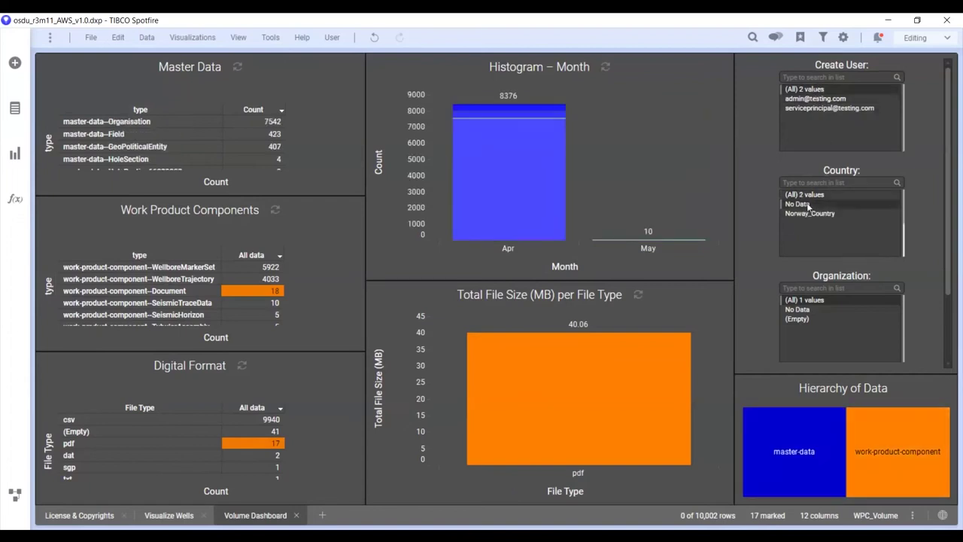
left_click(816, 213)
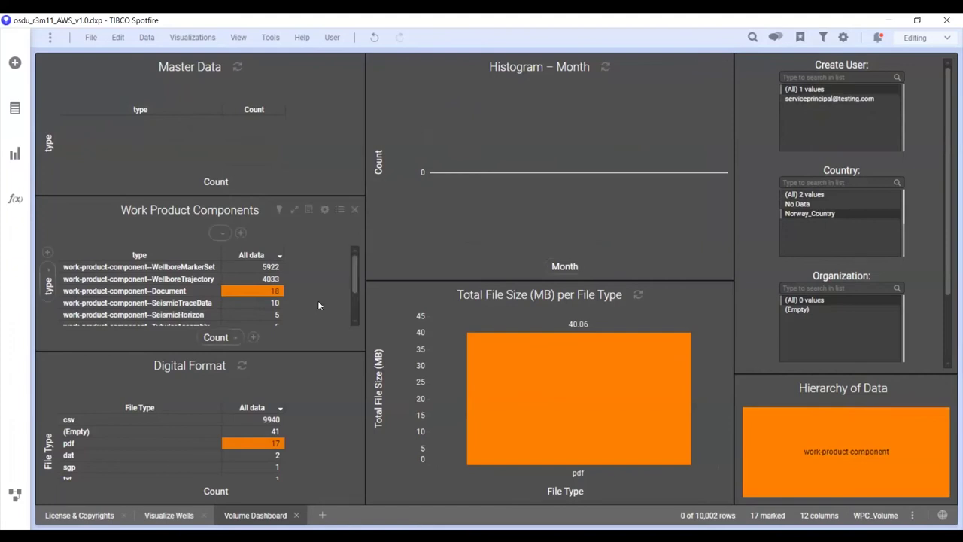
Step: Reset the Country filter to all values, and try No Data as the Organization filter before clearing it again
left_click(812, 197)
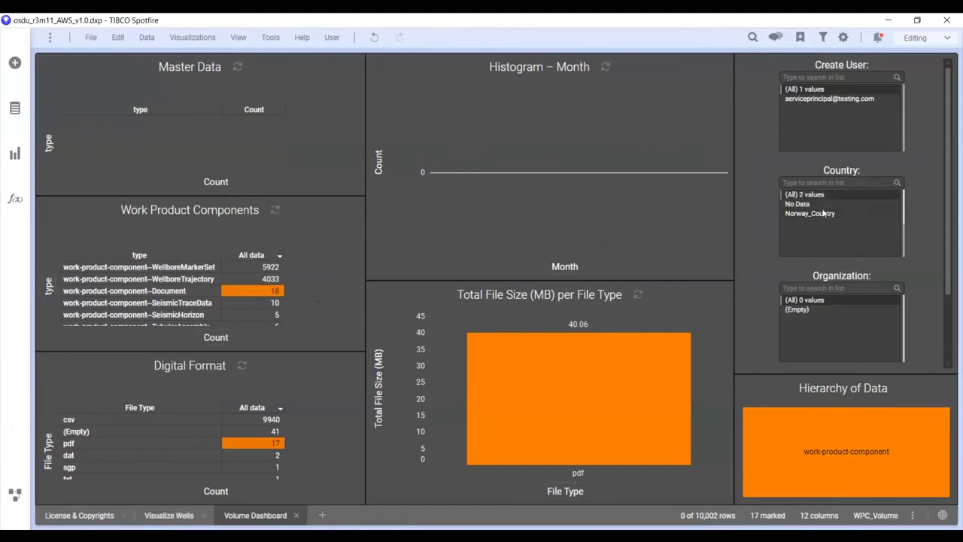
left_click(804, 311)
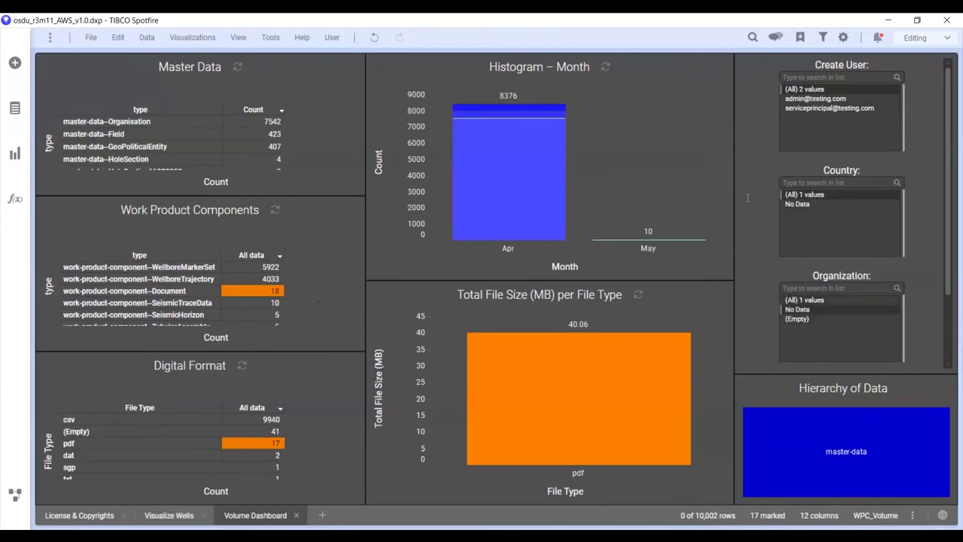
left_click(808, 301)
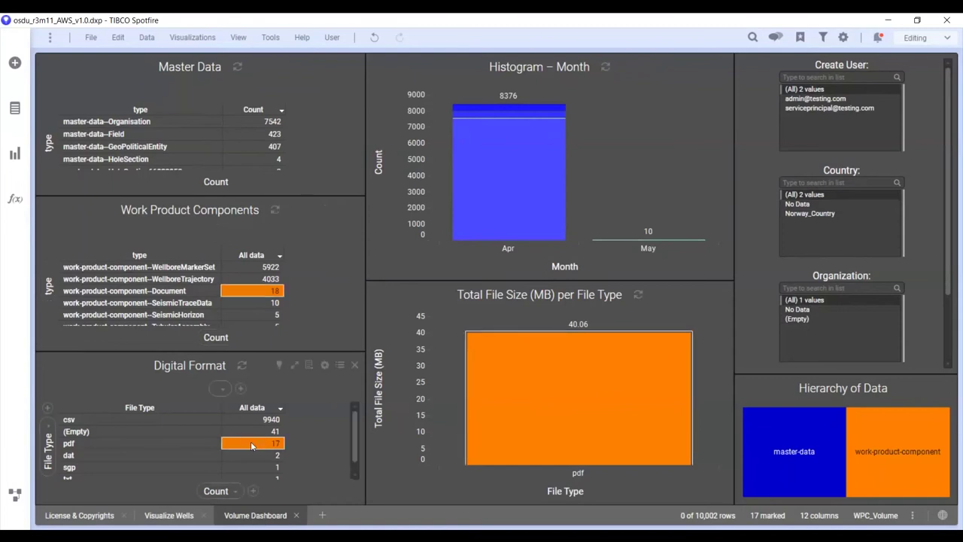
Step: Inspect the marked pdf row in the Digital Format table, the pdf total file size bar and the month histogram
mouse_move(255, 444)
mouse_move(574, 393)
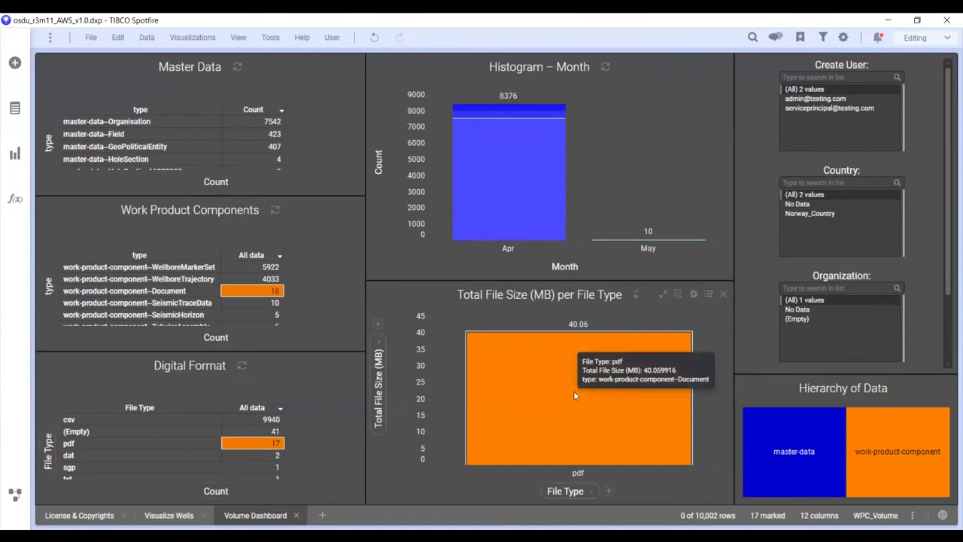
mouse_move(510, 186)
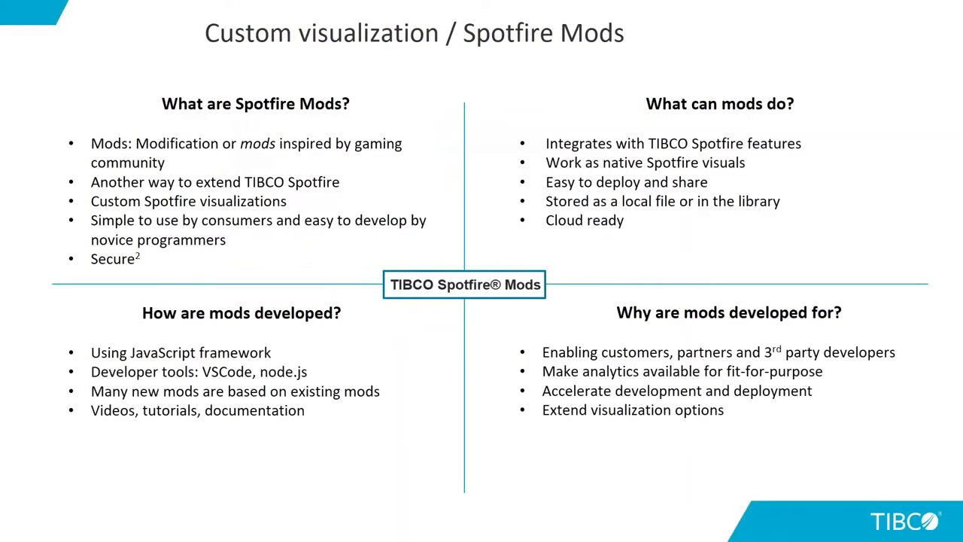
key("Right")
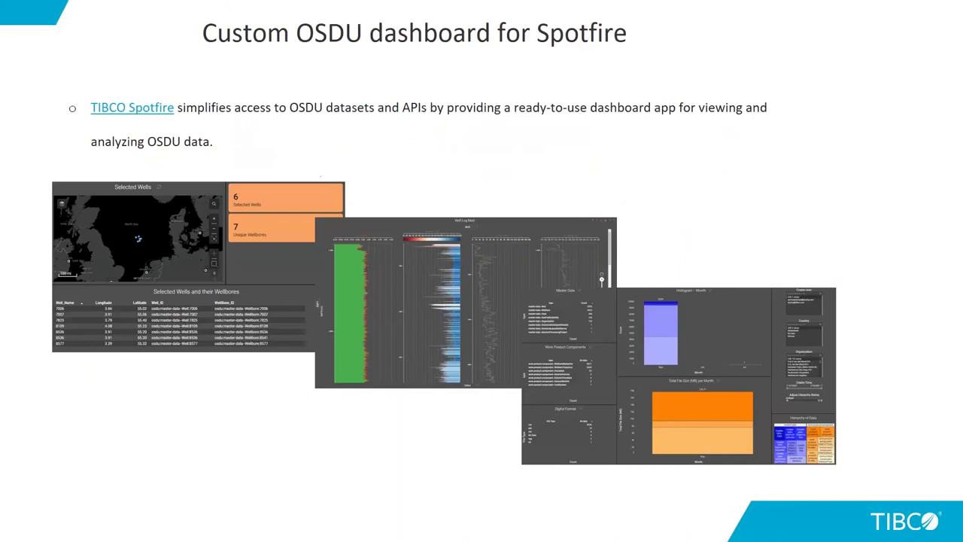
key("Left")
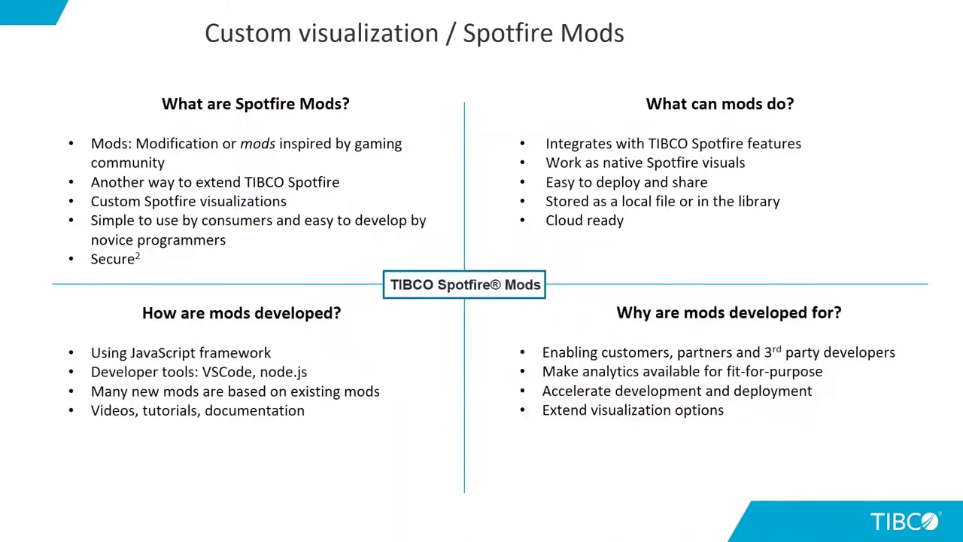
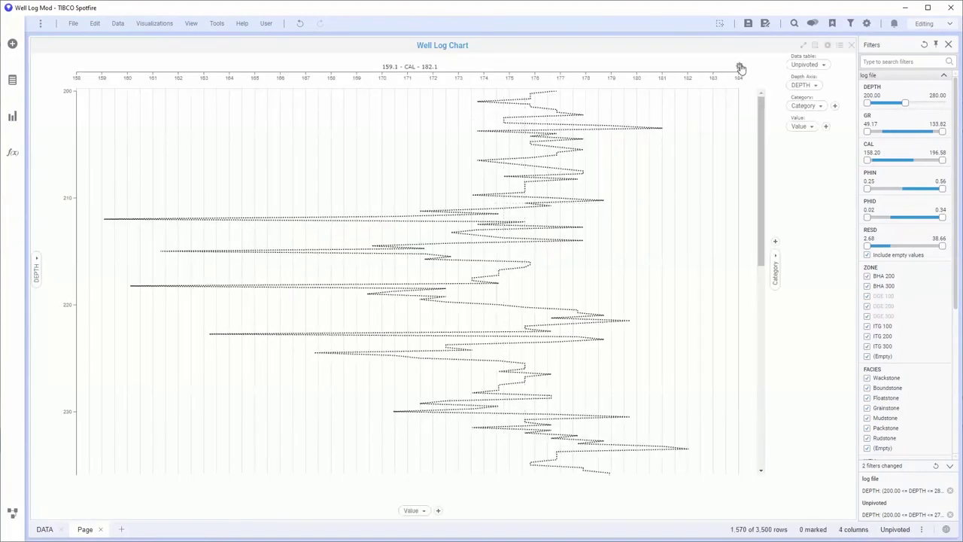
Step: Add a second track to the Well Log Chart and set its measure to PHID
left_click(741, 69)
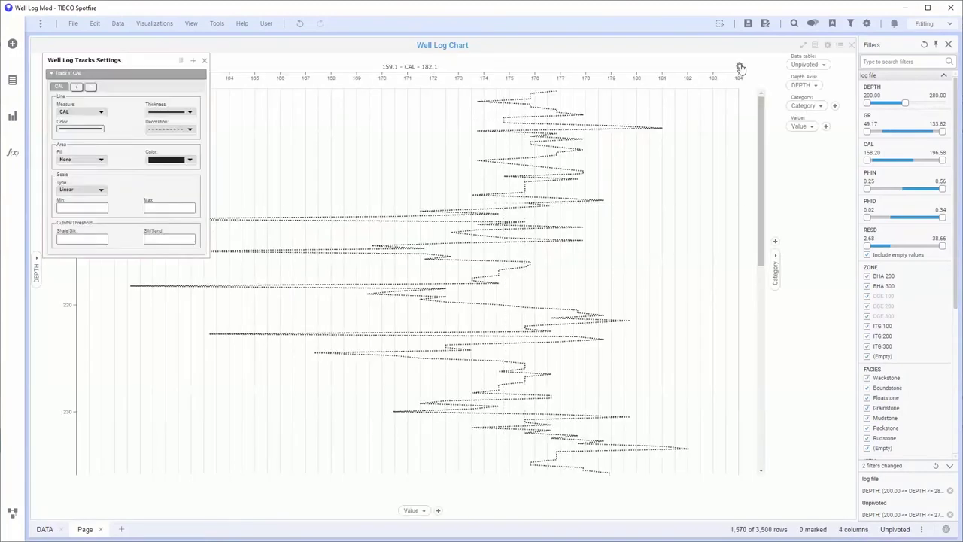
left_click(193, 61)
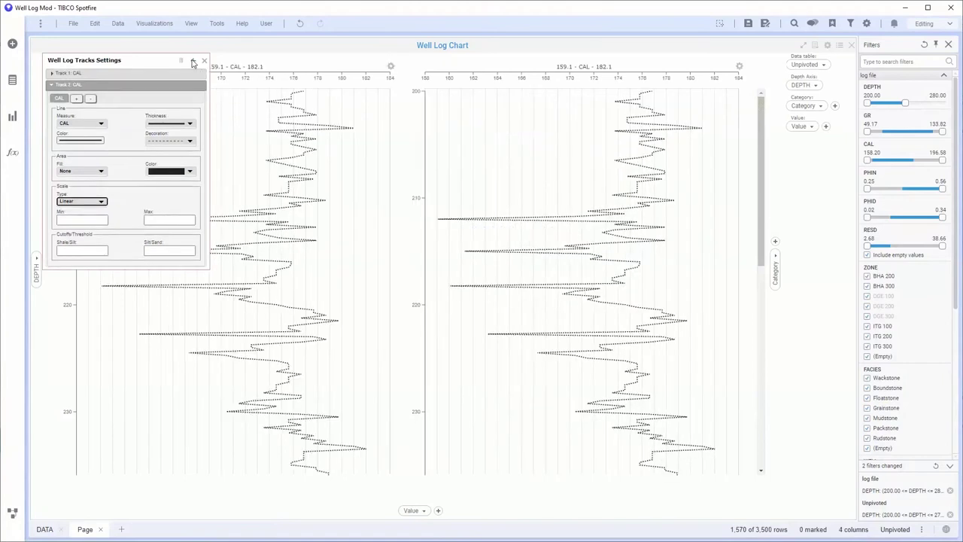
left_click(89, 126)
left_click(78, 149)
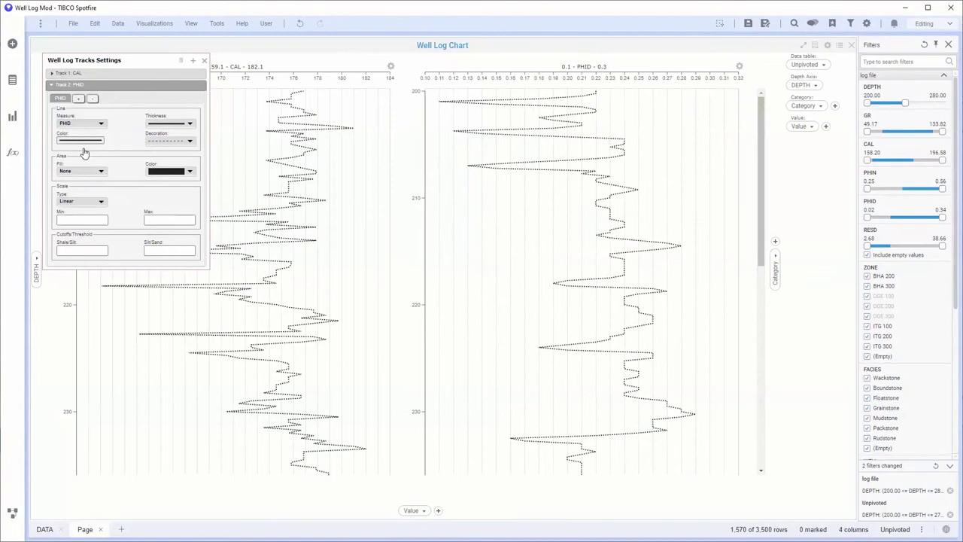
Step: Add a second curve to Track 2 and set its measure to PHIN
left_click(78, 99)
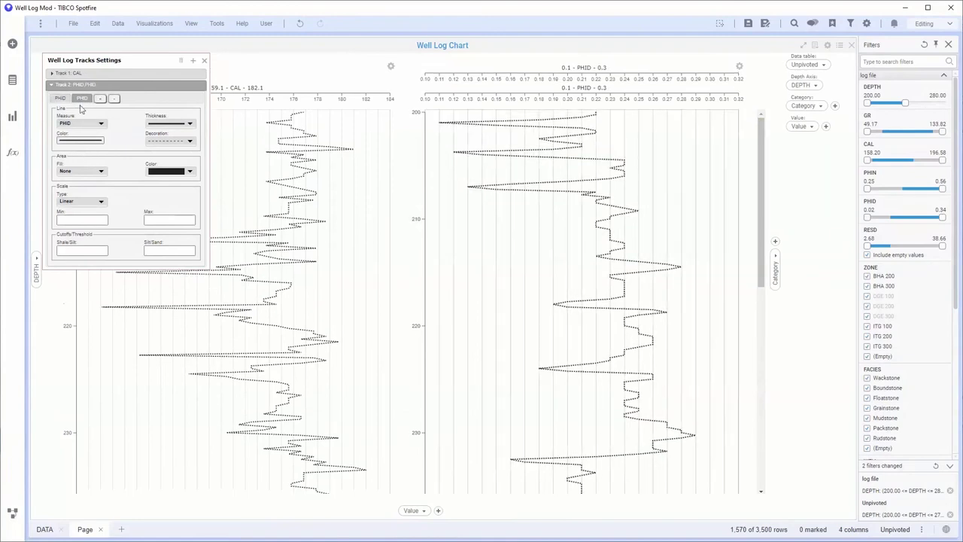
left_click(87, 126)
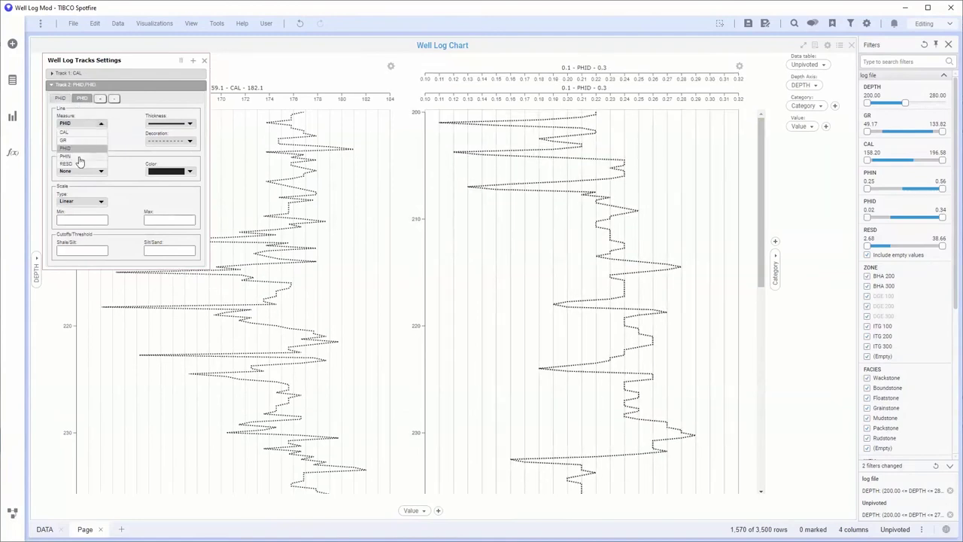
left_click(80, 159)
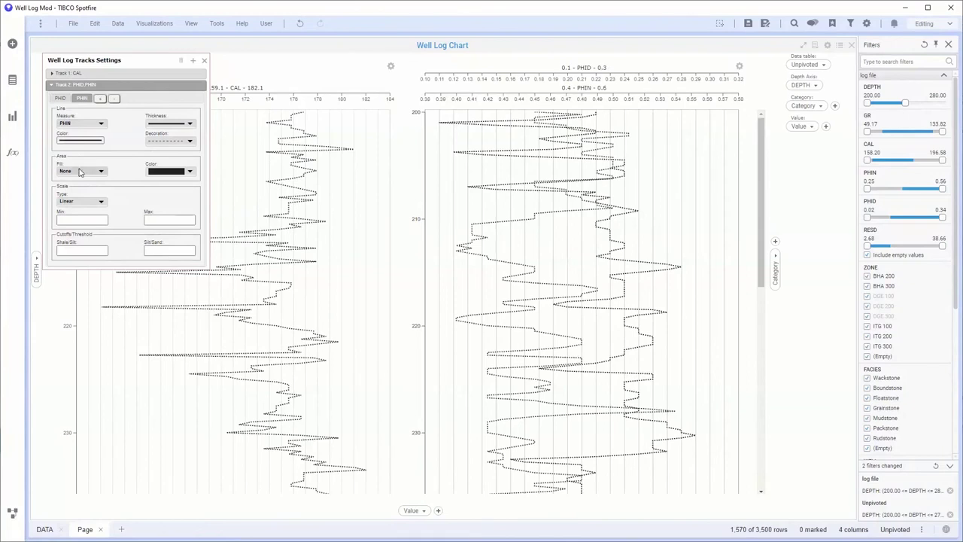
Step: Try the Right area fill on the PHIN curve, and change the fill to Between
left_click(101, 172)
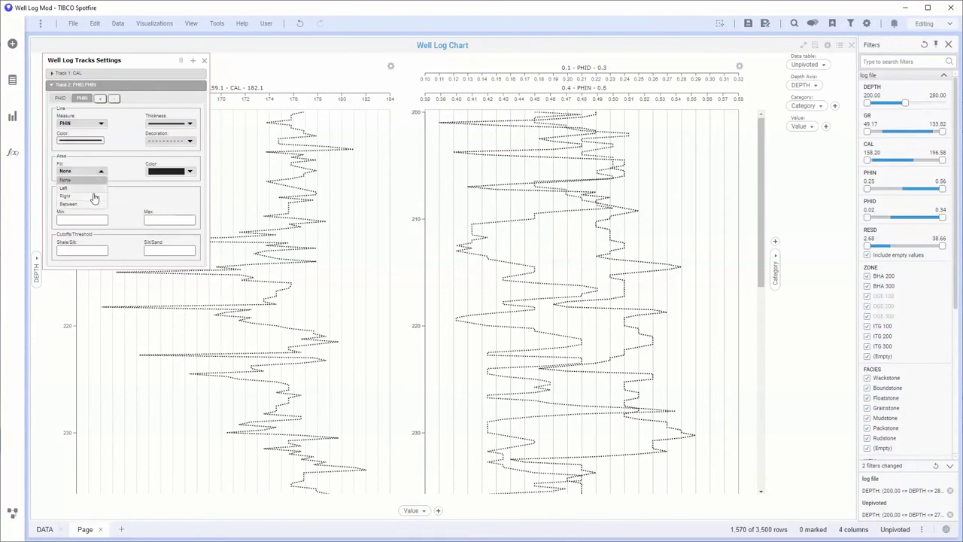
left_click(94, 196)
left_click(94, 172)
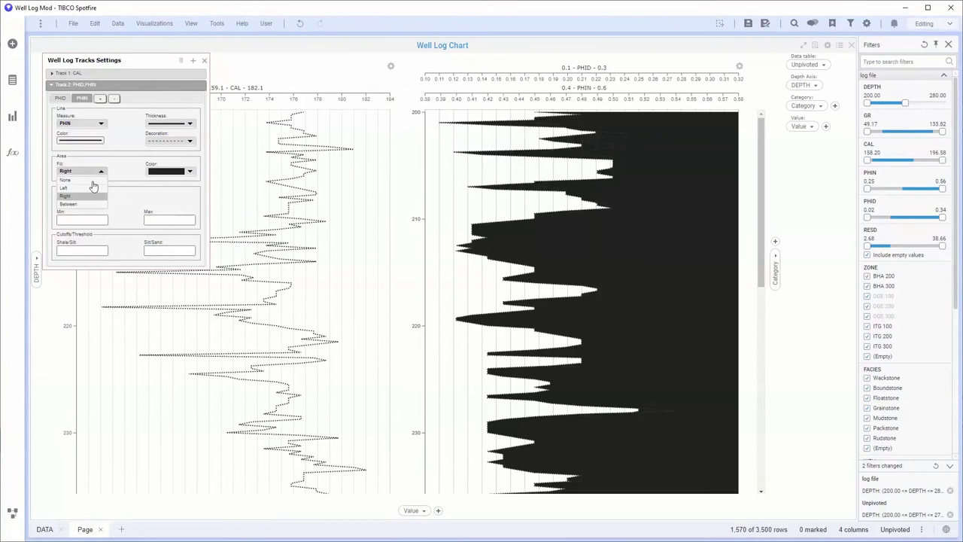
left_click(87, 204)
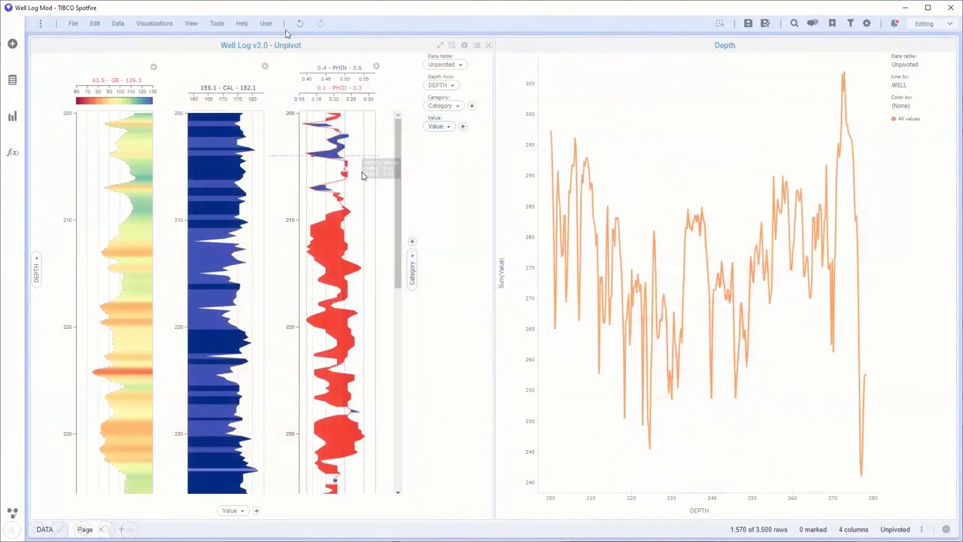
Step: Mark the depth interval from about 204 to 211 on the well log tracks, and a section of the Depth line chart
left_click_drag(362, 175, 209, 233)
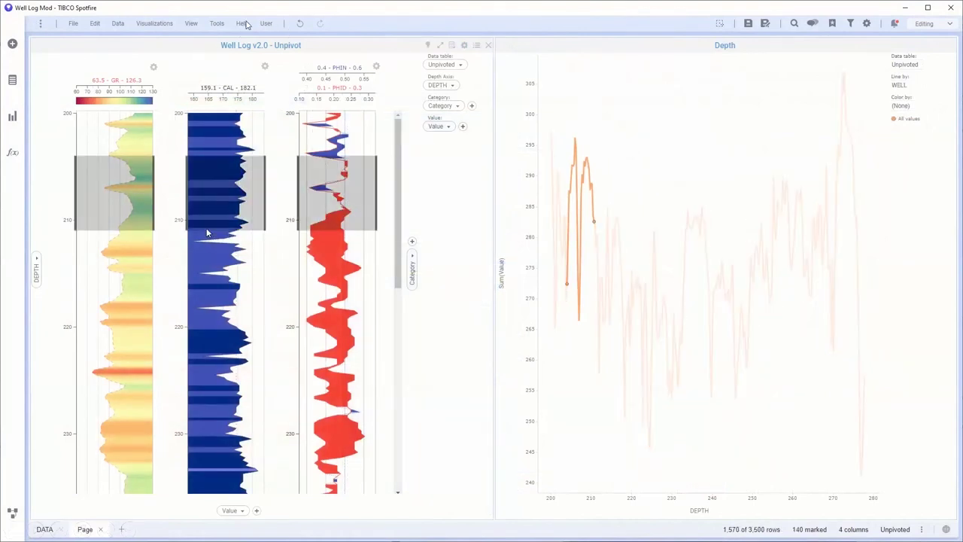
left_click_drag(668, 187, 577, 269)
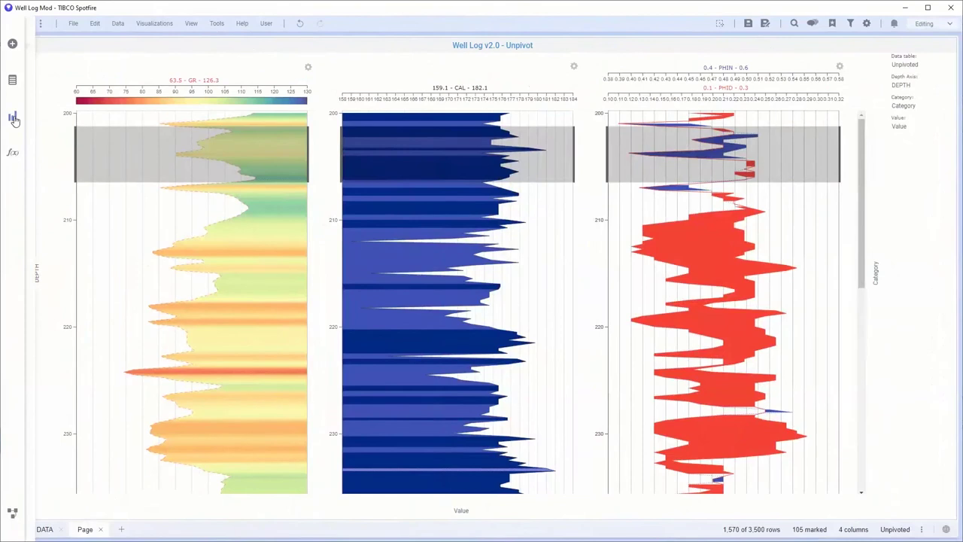
Step: Place the Well Log v2.0 - Unpivot visualization from the visualization types on an empty page
left_click(12, 119)
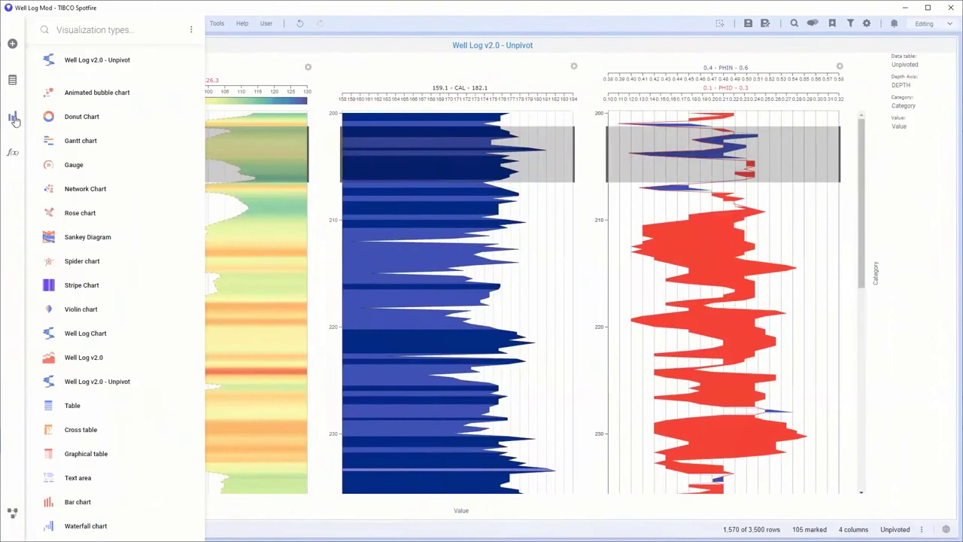
left_click(182, 61)
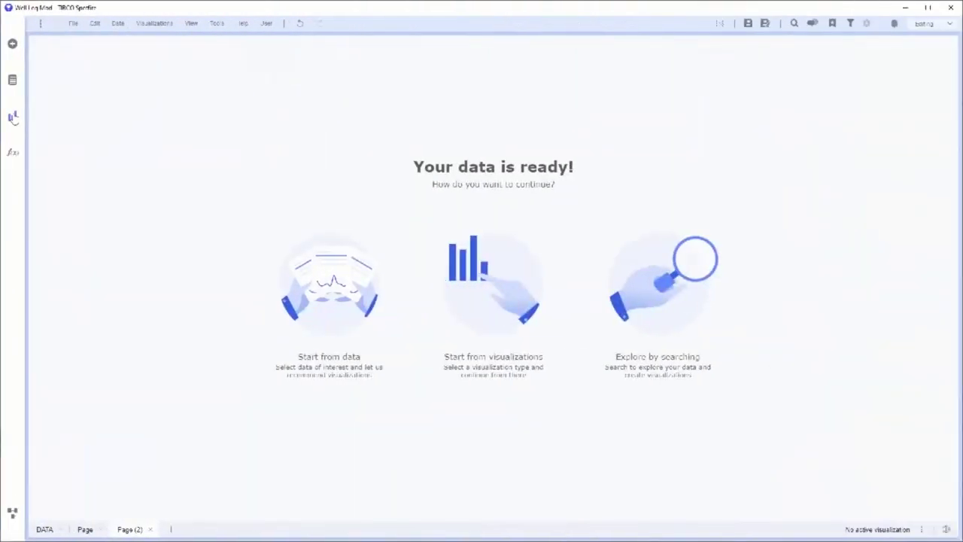
left_click(13, 119)
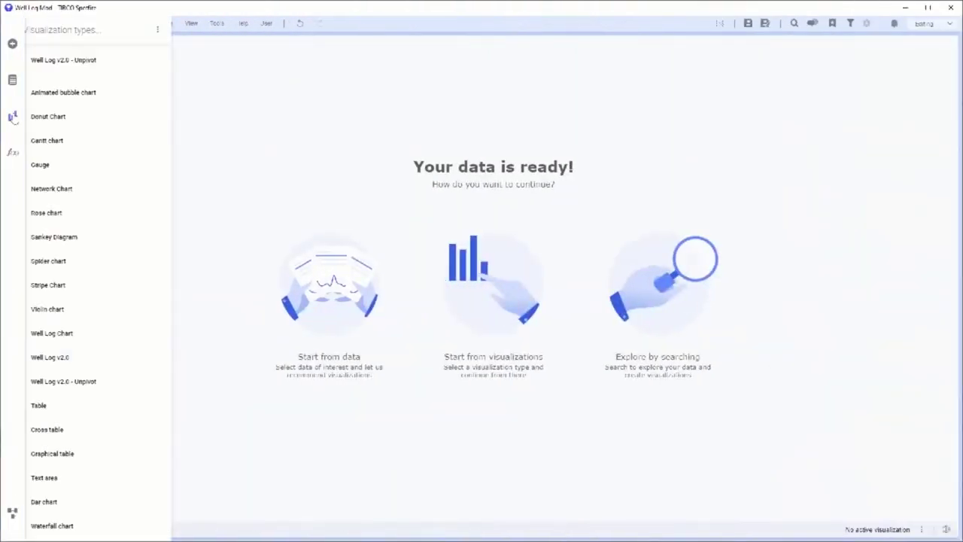
left_click_drag(86, 62, 374, 222)
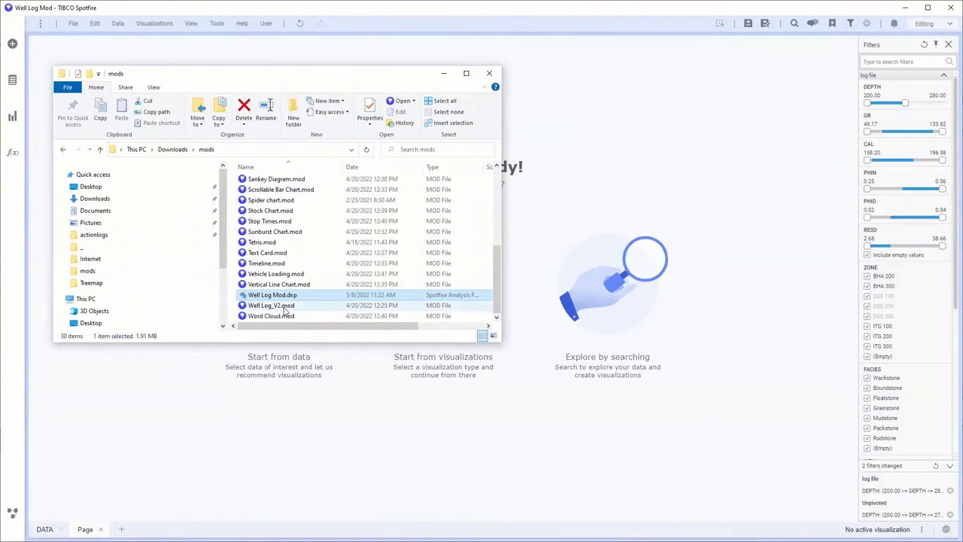
Step: Add the mod file Well Log_V2.mod from the mods folder to the empty Spotfire page
left_click(311, 305)
left_click_drag(312, 305, 555, 426)
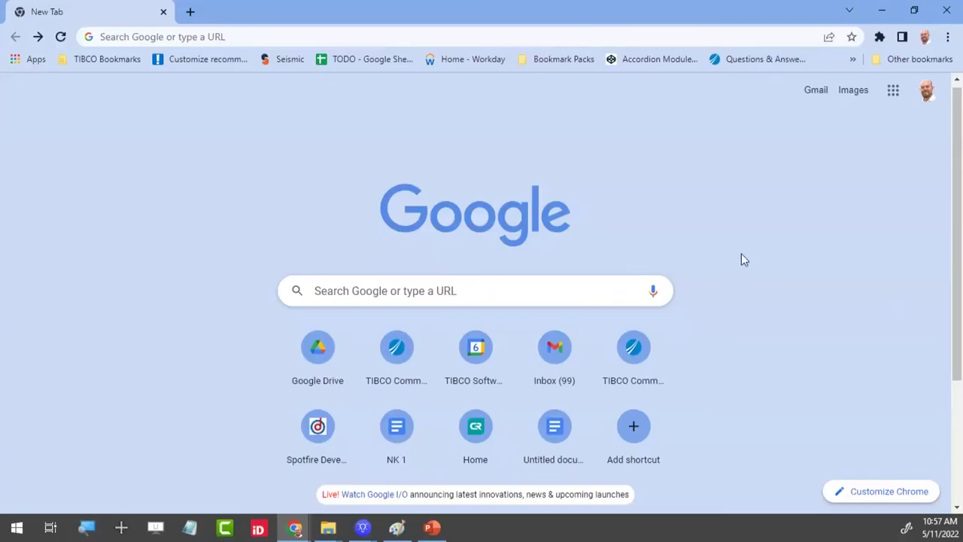
Step: In Chrome, search Google for spotfire mods and open TIBCO's Spotfire Mods product page
left_click(480, 287)
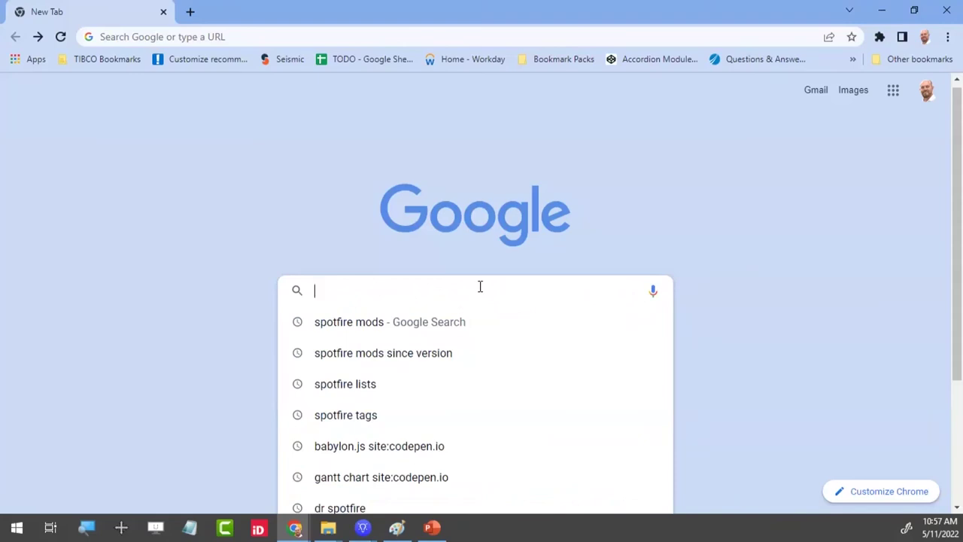
key("Down")
key("Return")
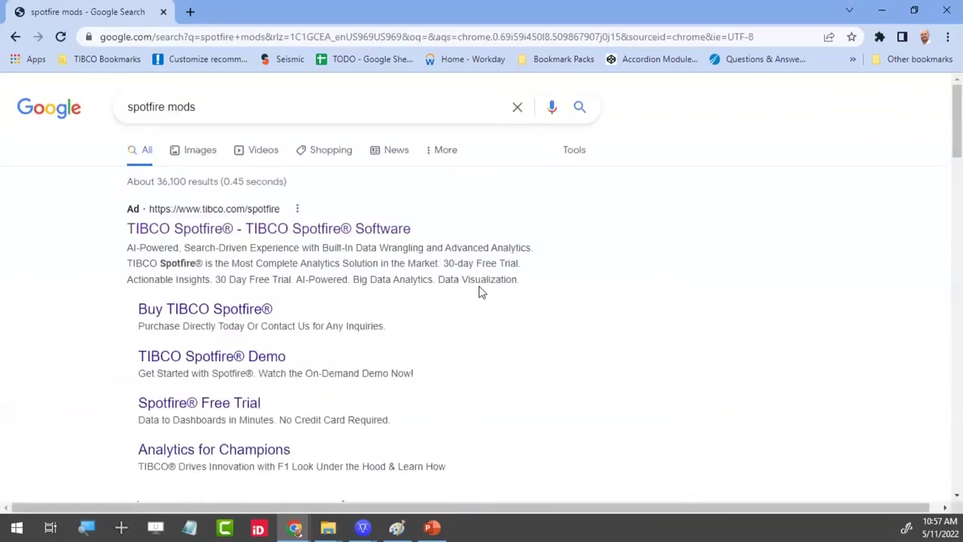
left_click_drag(958, 146, 955, 217)
left_click(199, 303)
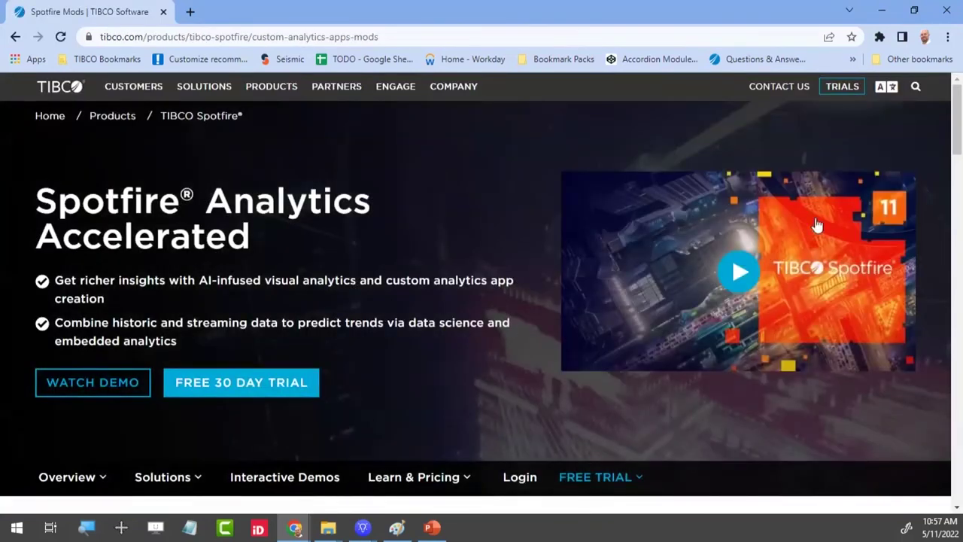
Step: Find the Spider Chart Mod in the gallery of Spotfire mods and open its page
left_click_drag(955, 134, 947, 214)
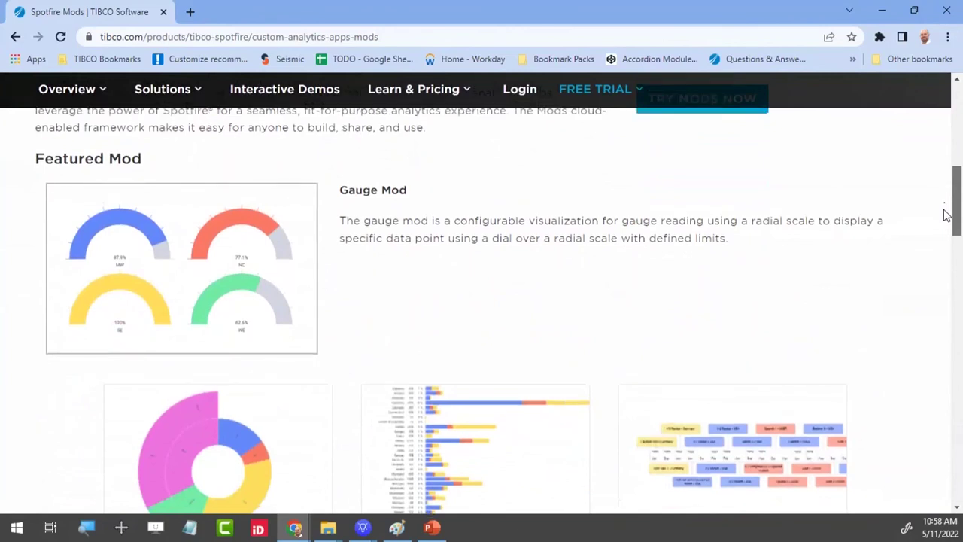
left_click_drag(947, 214, 953, 346)
left_click(778, 348)
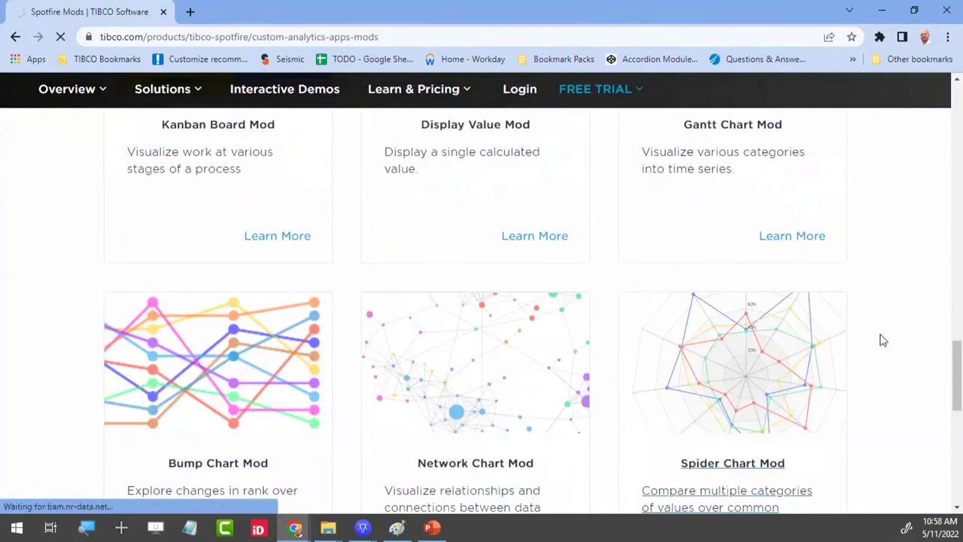
Step: Show the Spider Chart Mod's releases on its TIBCO Community page
left_click(294, 371)
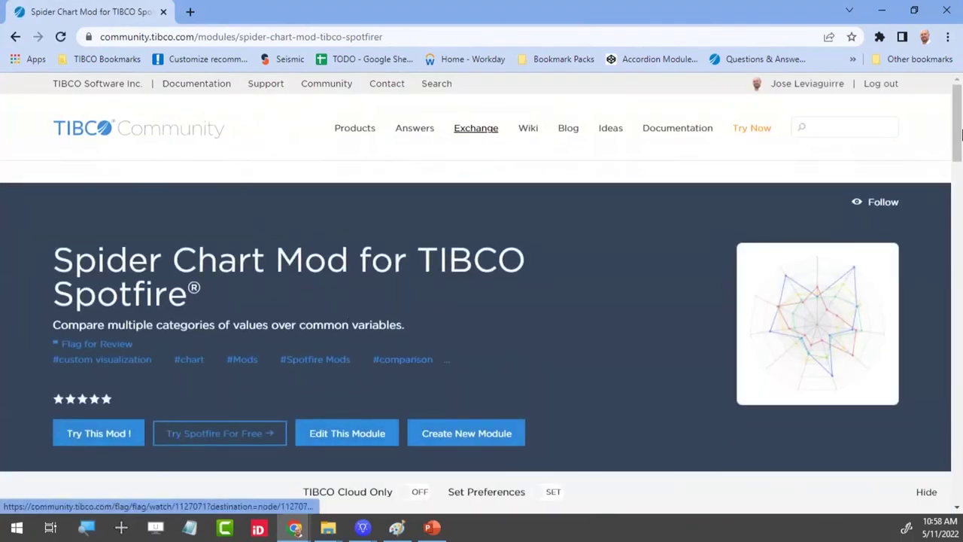
scroll(944, 199, "down", 5)
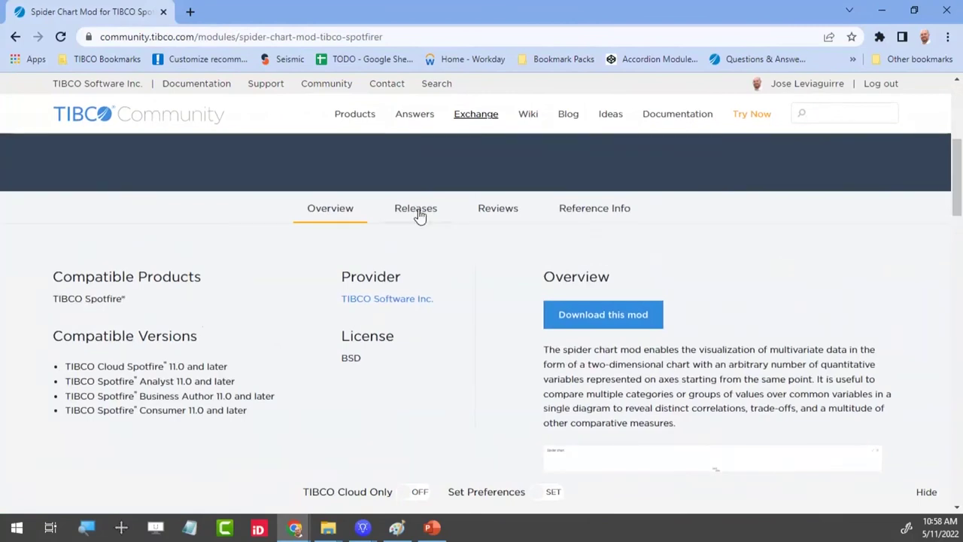
left_click(419, 216)
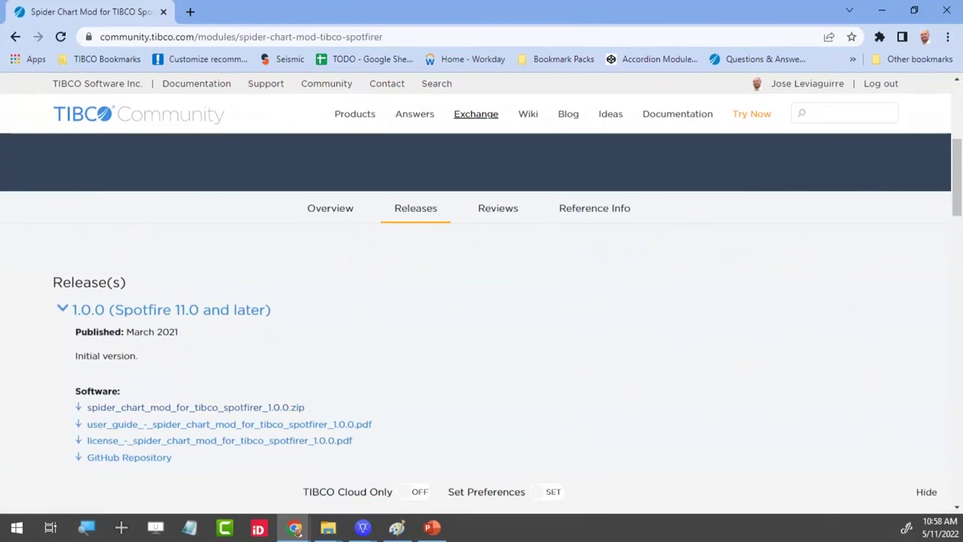
Step: Switch to the Vehicle Data analysis in Spotfire and add Spider chart.mod from the mods folder beside the table
left_click(328, 527)
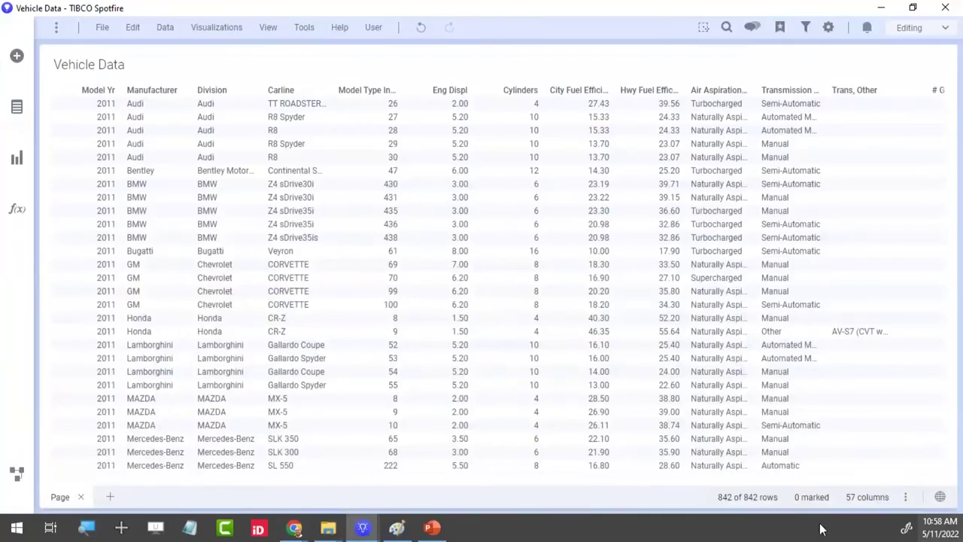
left_click(328, 527)
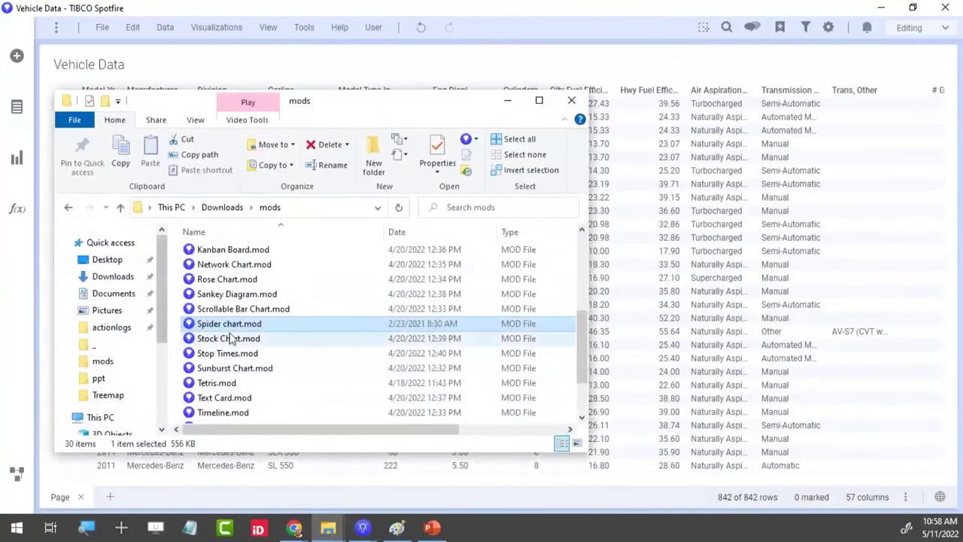
left_click_drag(231, 325, 680, 329)
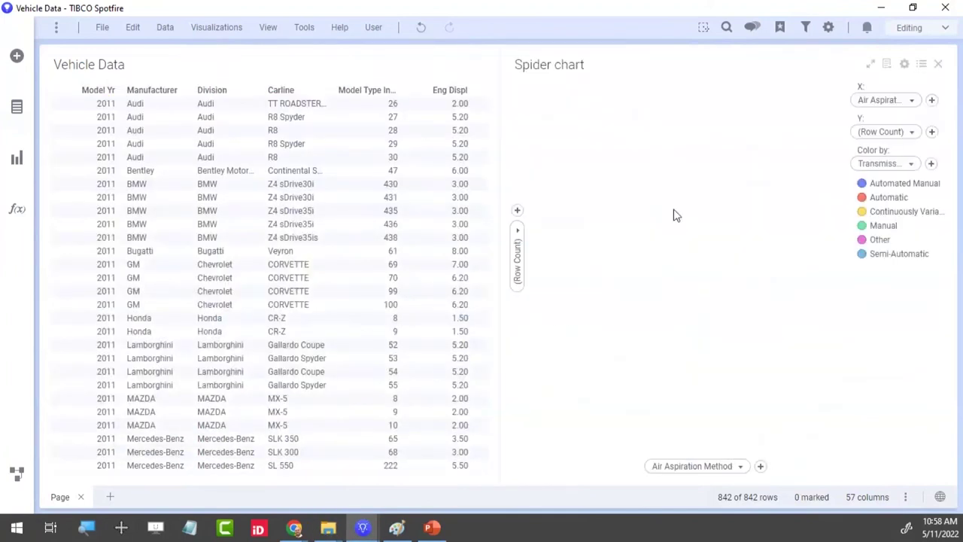
Step: Begin saving the Spider chart mod as a library item and browse to the Mods folder in the Spotfire library
left_click(18, 161)
left_click(253, 81)
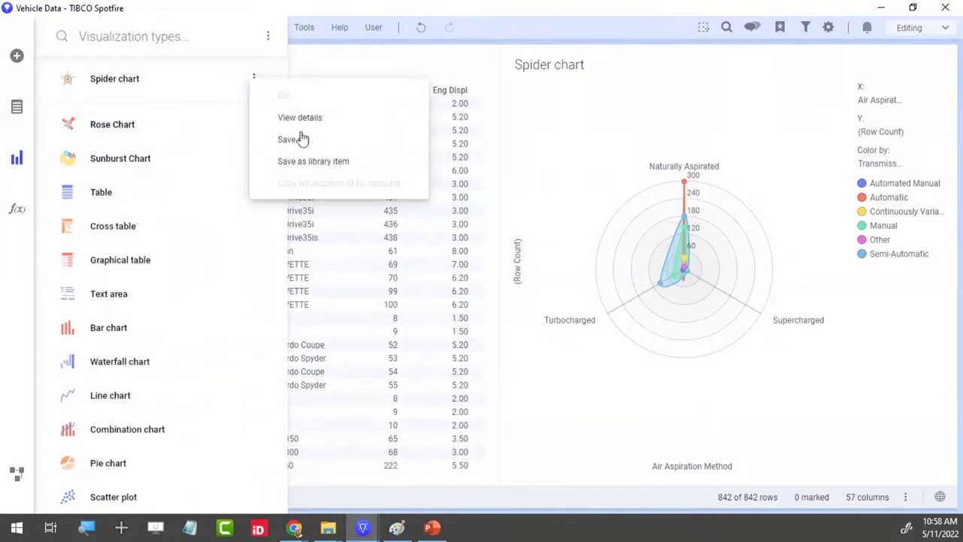
left_click(329, 160)
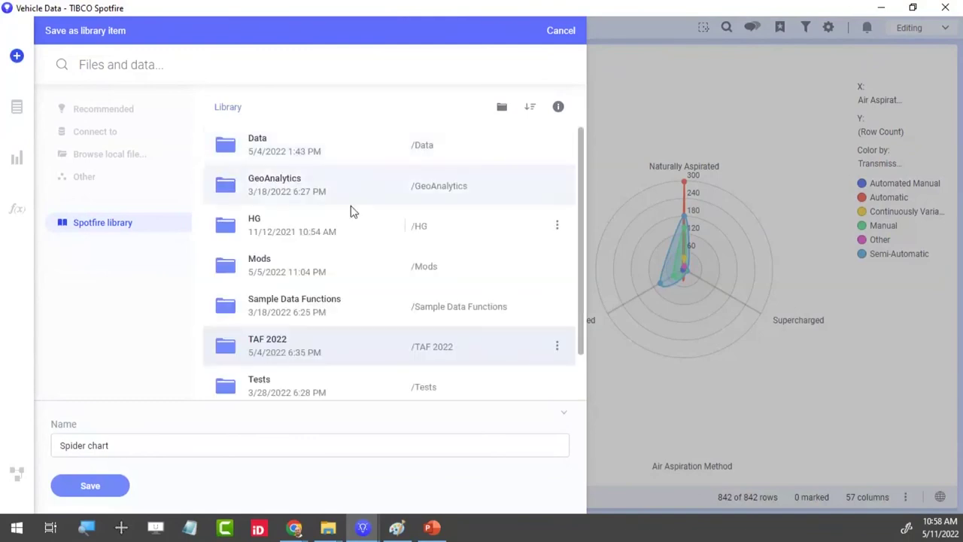
left_click(257, 268)
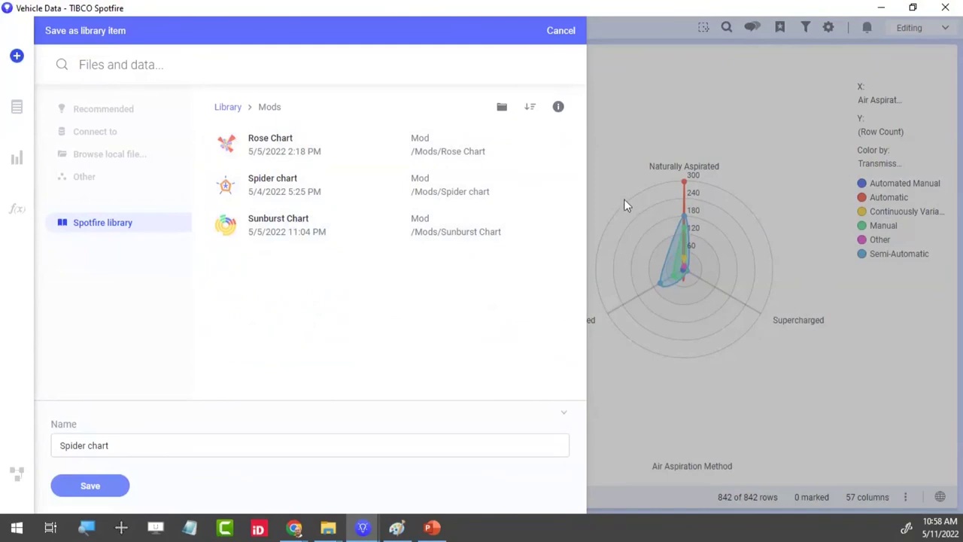
Step: Switch to the Well Log Mod analysis and show its Well Log Mod v1.0 page
mouse_move(362, 532)
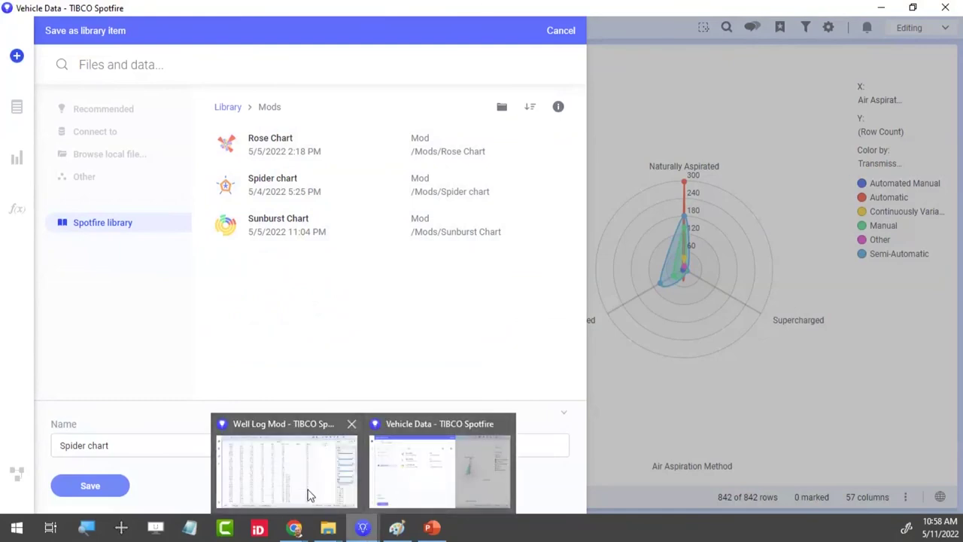
left_click(309, 495)
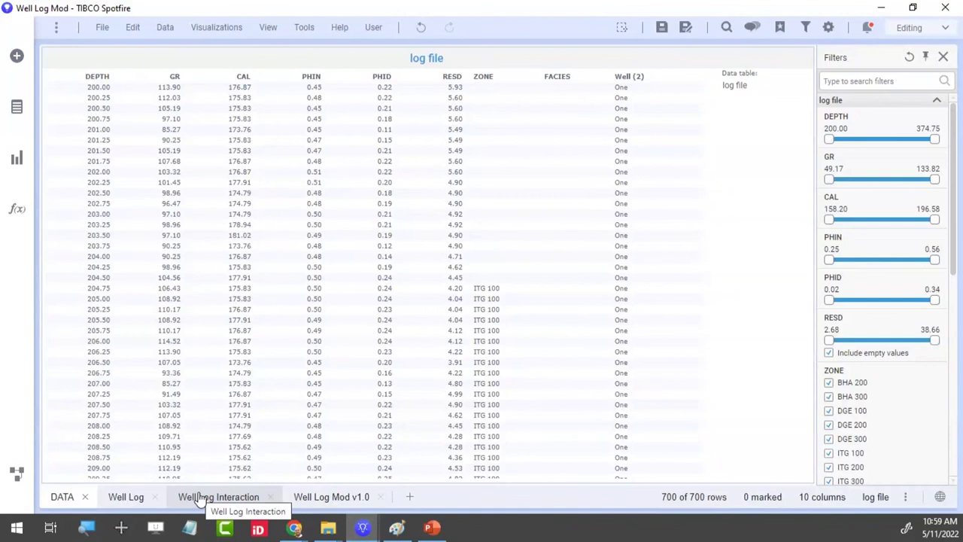
left_click(325, 503)
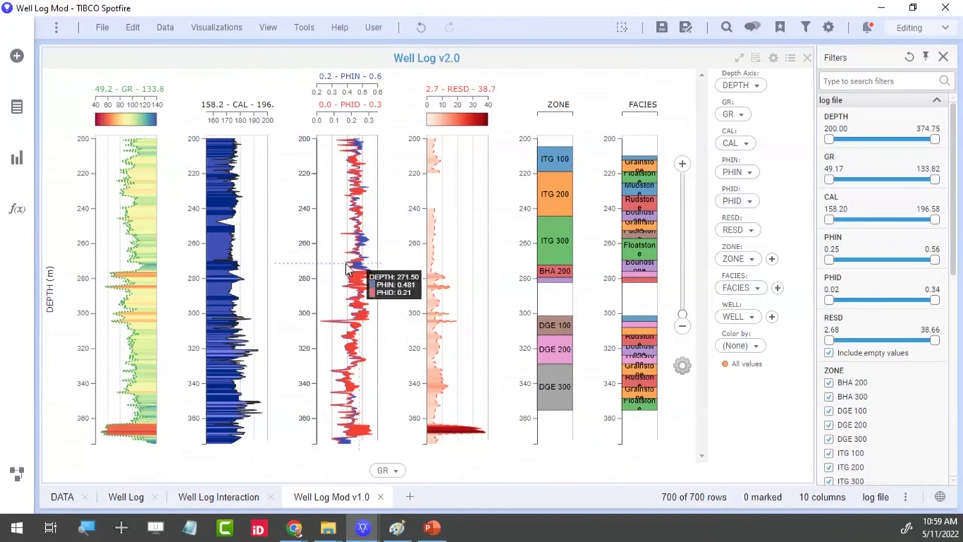
Step: On the DATA page, set the table visualization's data table to Unpivoted
left_click(67, 498)
left_click(753, 85)
left_click(779, 107)
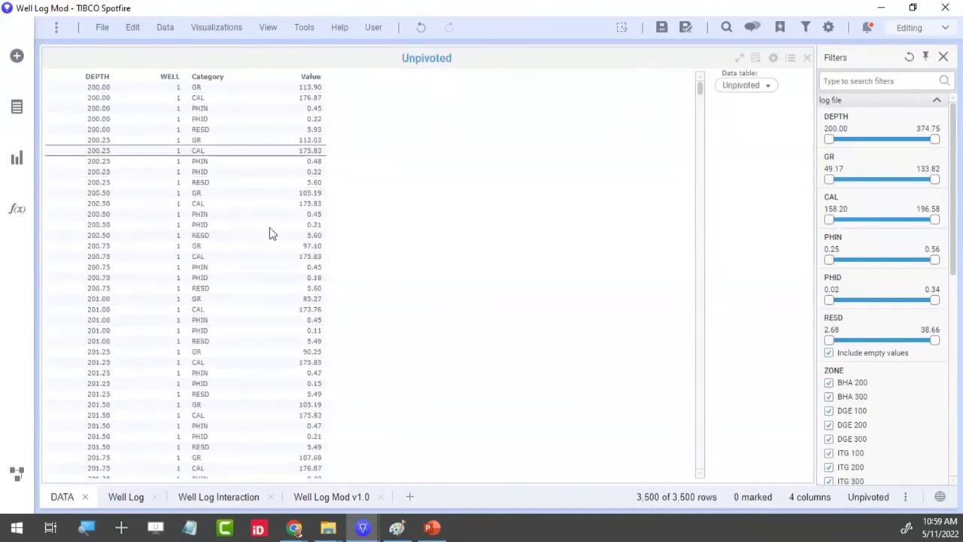
Step: On the Well Log page, add a fourth track with PHIN and PHID through the well log track settings
left_click(129, 498)
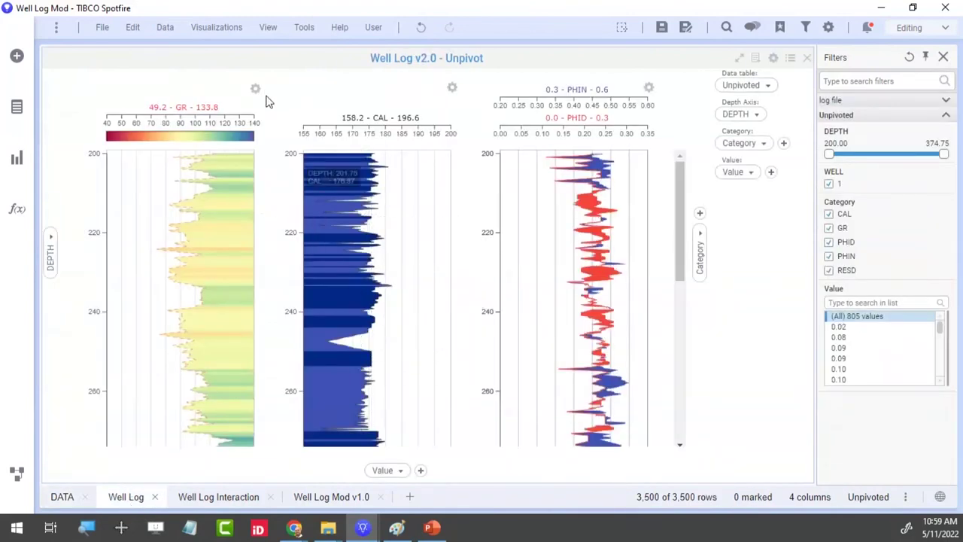
left_click(649, 88)
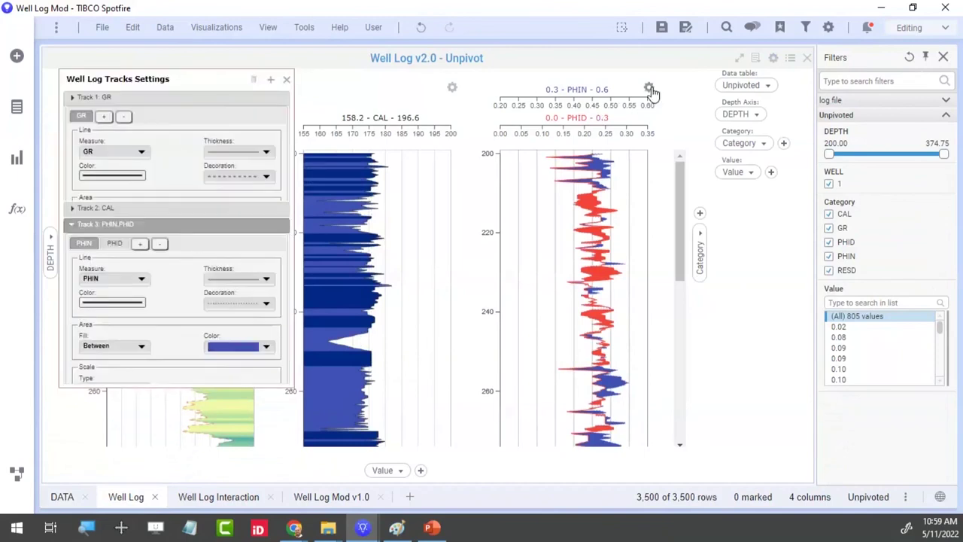
left_click(270, 79)
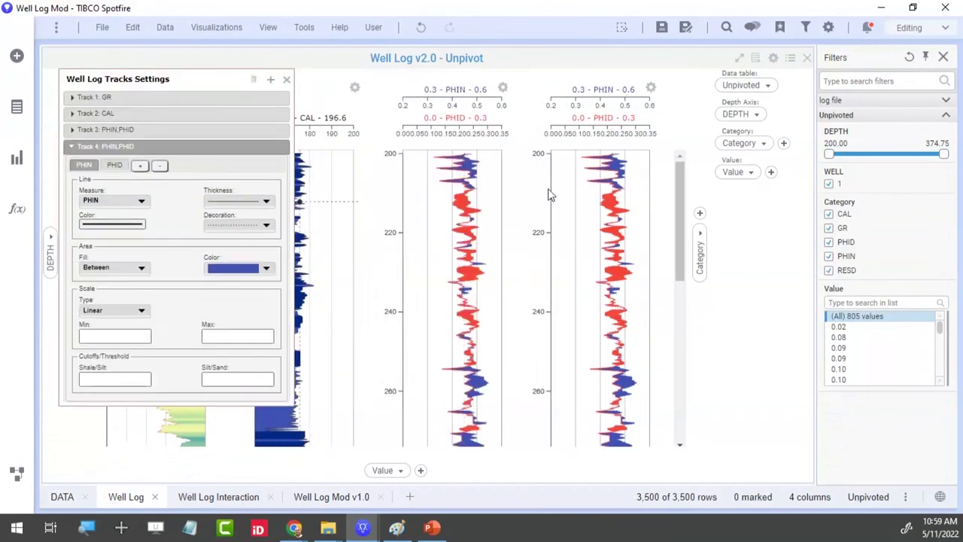
left_click(127, 202)
left_click(187, 199)
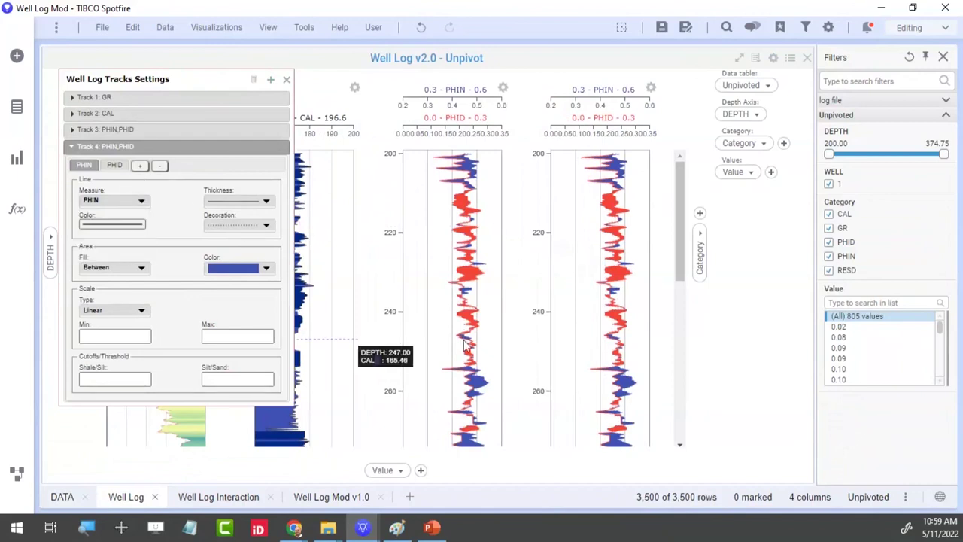
scroll(680, 269, "down", 3)
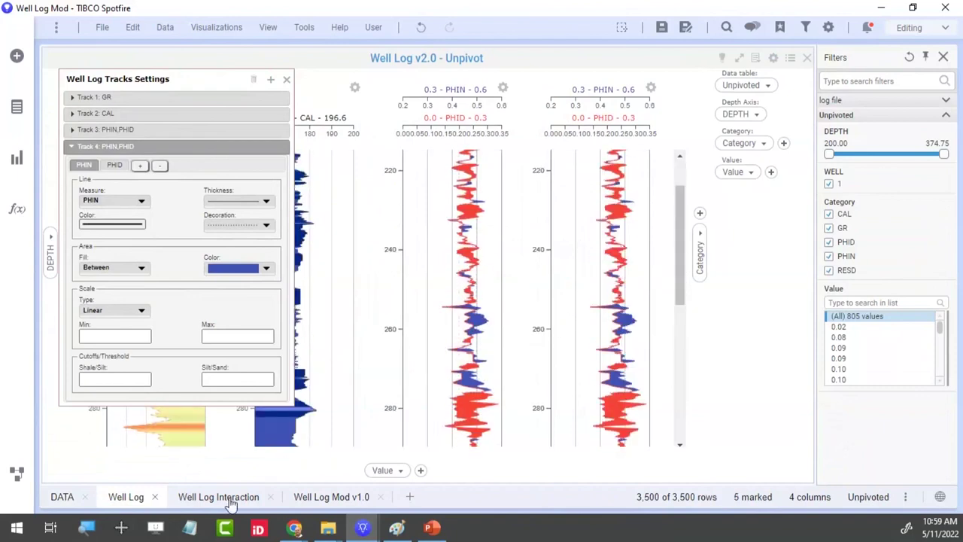
Step: On the Well Log Interaction page, mark depths of about 230 to 320 in the Depth line chart, then replace that with a single marked point
left_click(220, 498)
left_click_drag(572, 155, 652, 239)
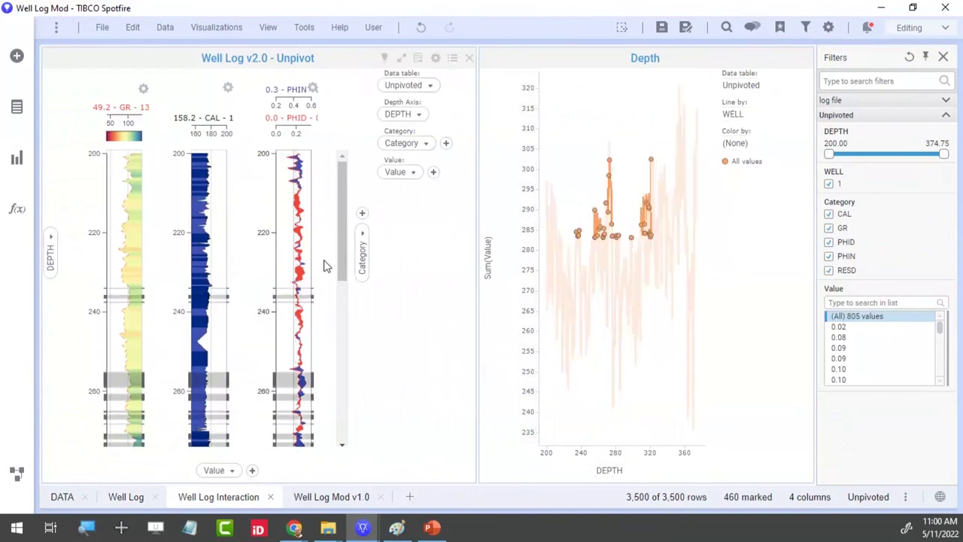
left_click_drag(343, 245, 333, 327)
scroll(380, 322, "up", 5)
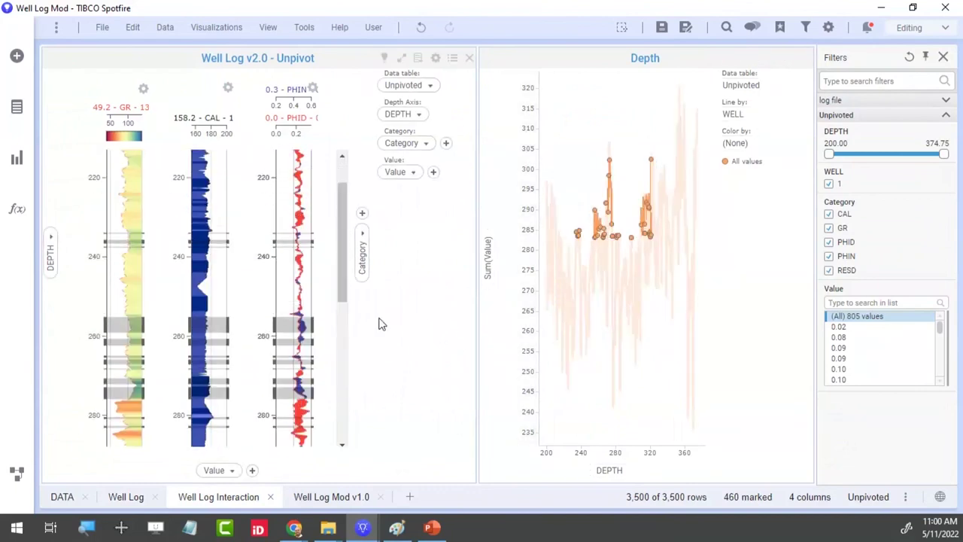
left_click(381, 323)
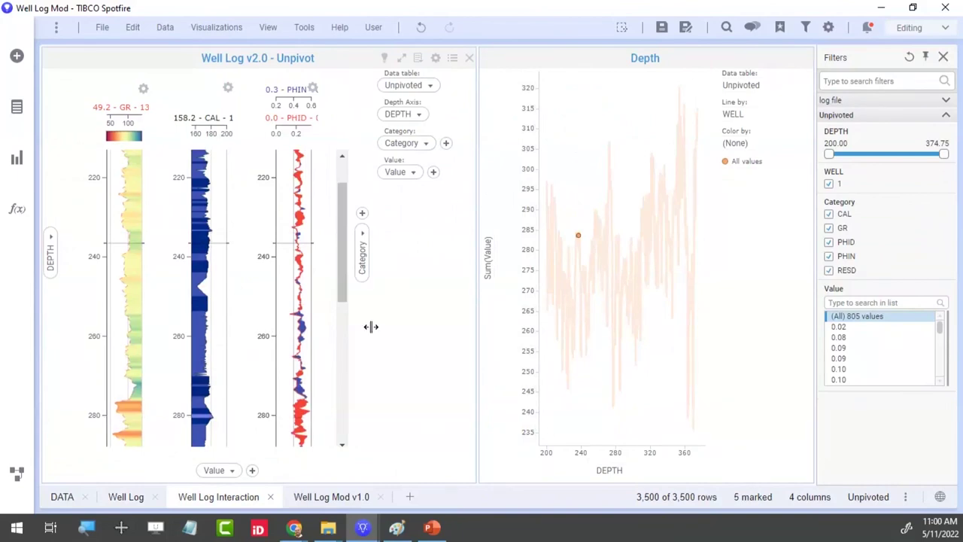